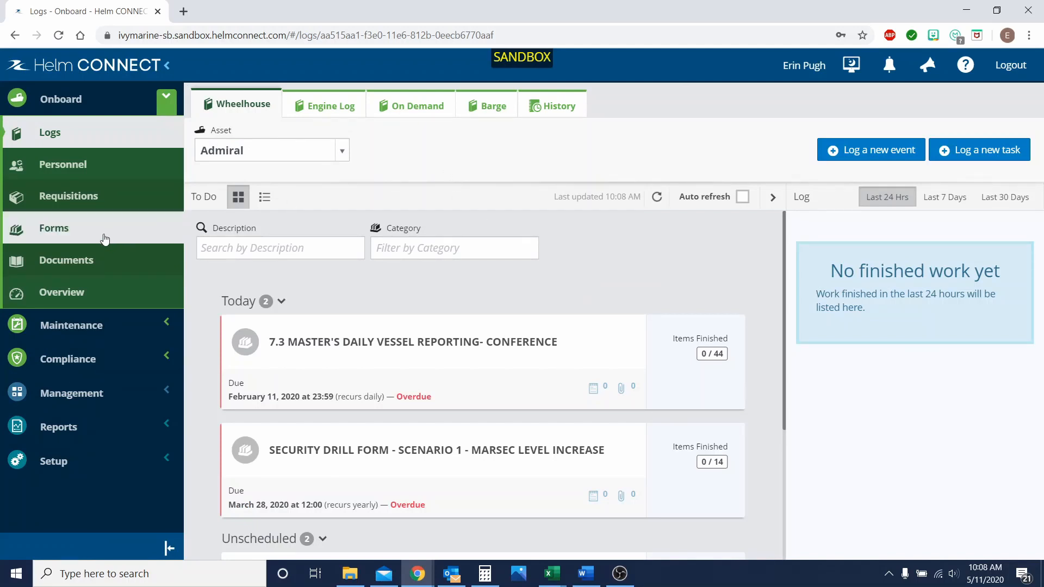
Step: Examine the forms awaiting approval in the Onboard forms library
click(65, 232)
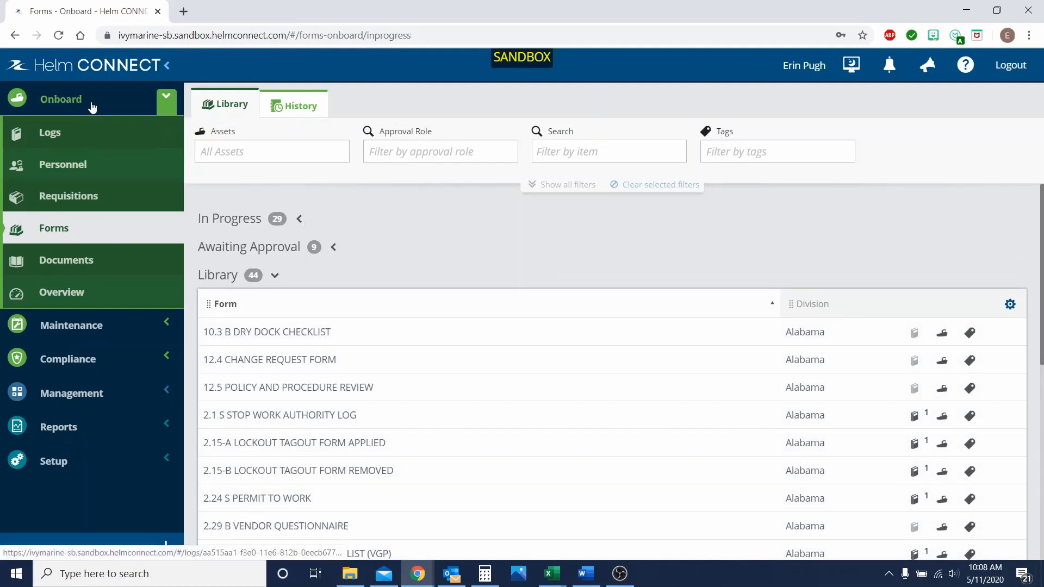
click(332, 249)
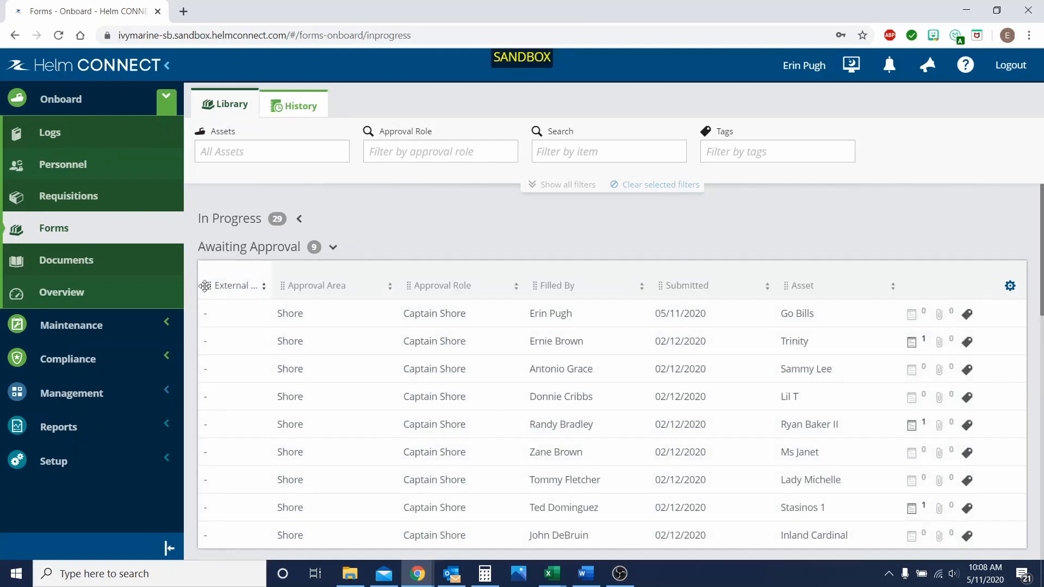
scroll(275, 361, down, 3)
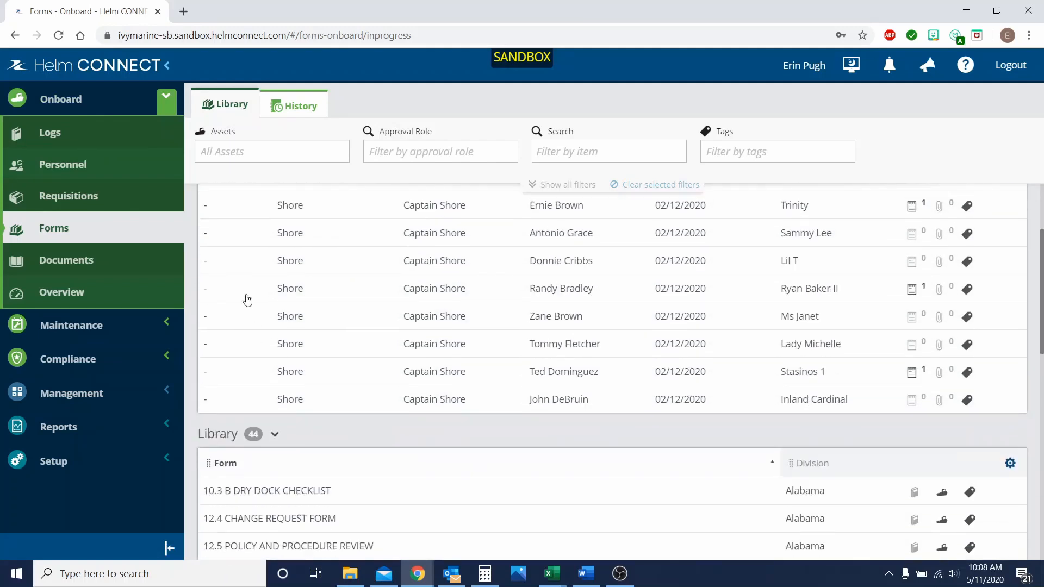
click(245, 272)
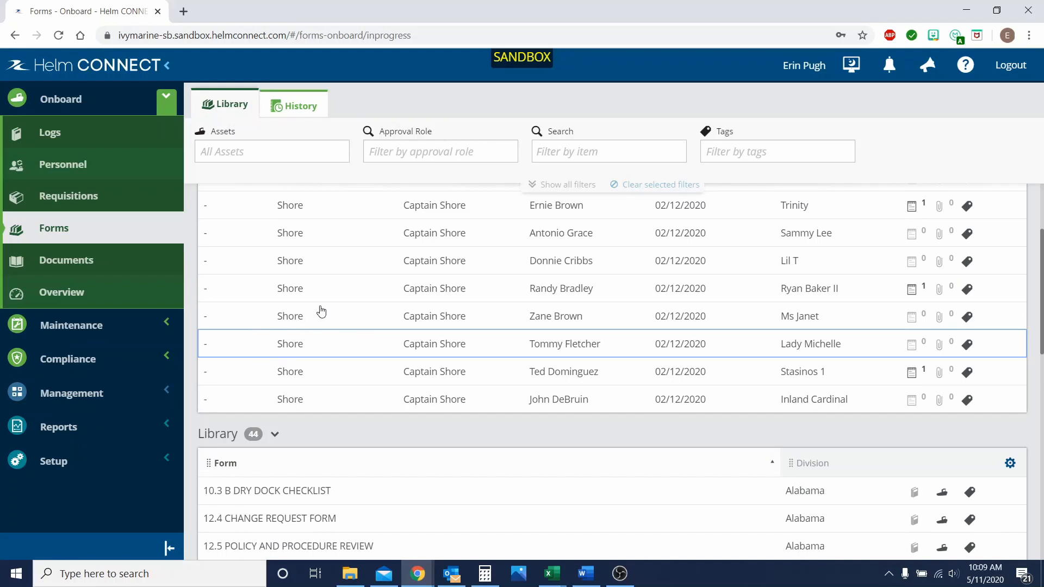
Step: Open the submitted 9.2 Near Miss Report Conference form for asset Go Bills from the Compliance forms
click(77, 361)
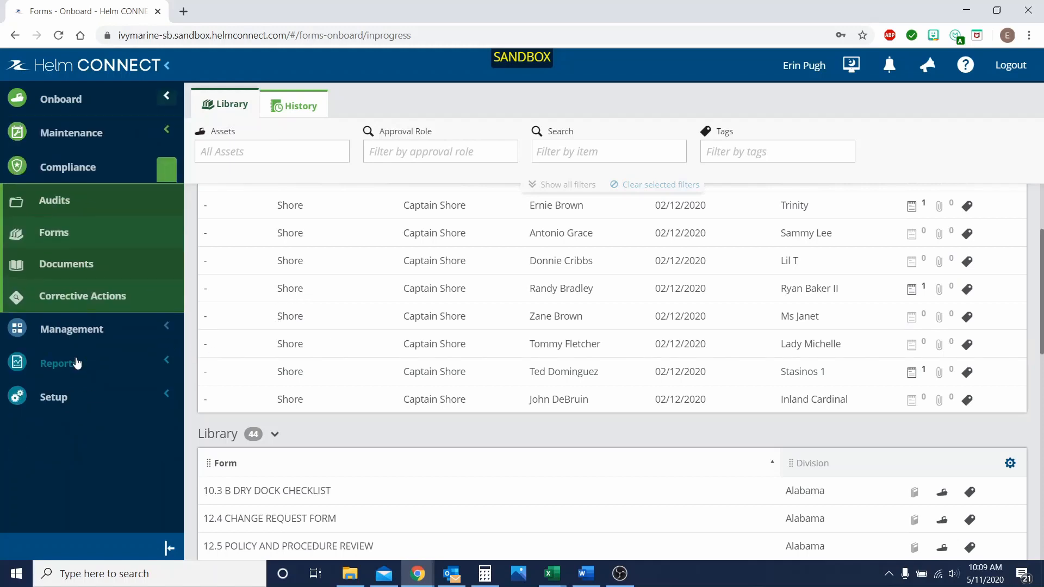
click(83, 245)
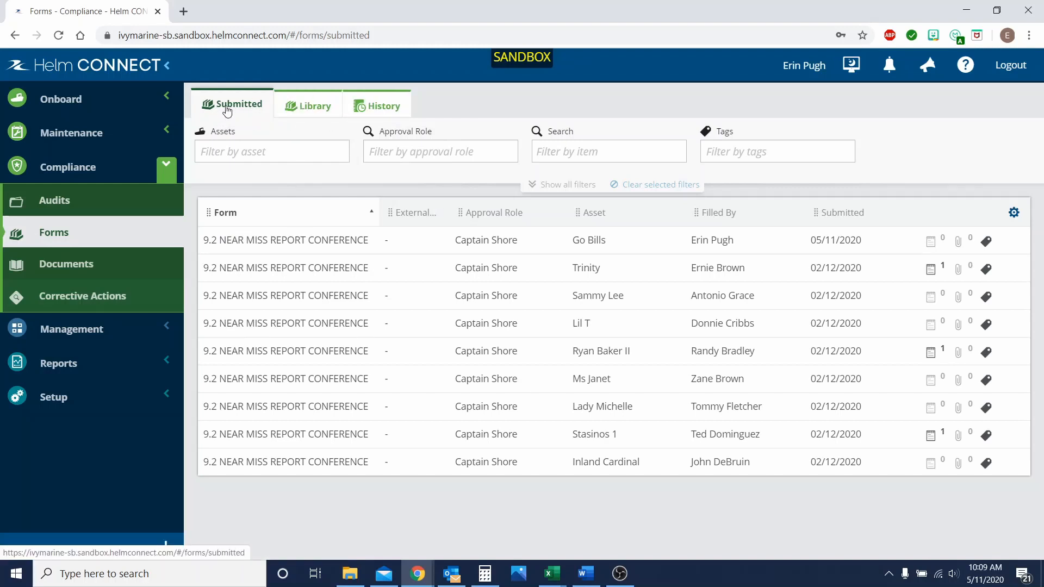
click(316, 243)
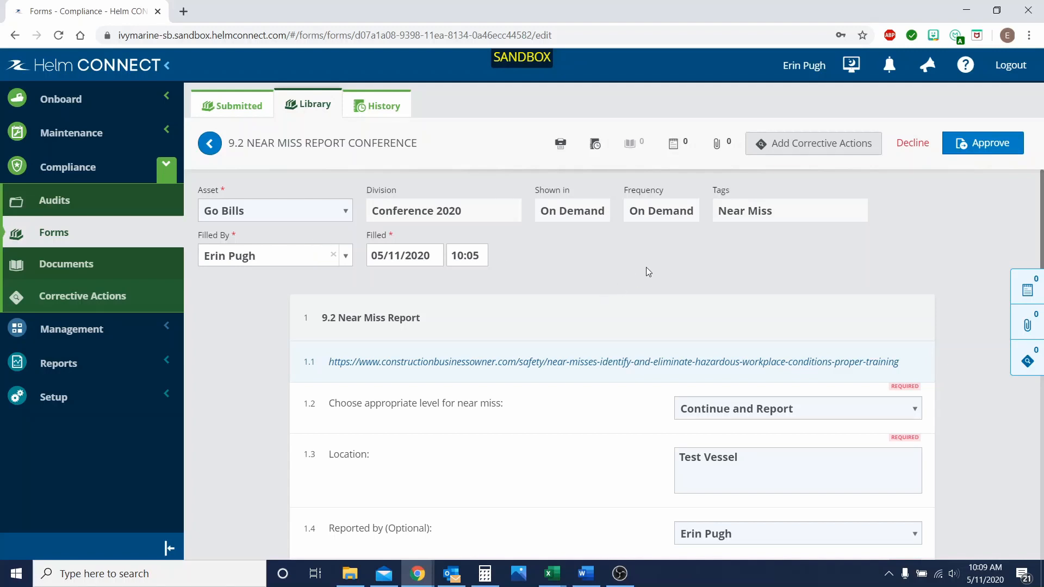
Step: Fill in the Received by field of the form's Office Use ONLY section with the reviewer's name
scroll(647, 267, down, 10)
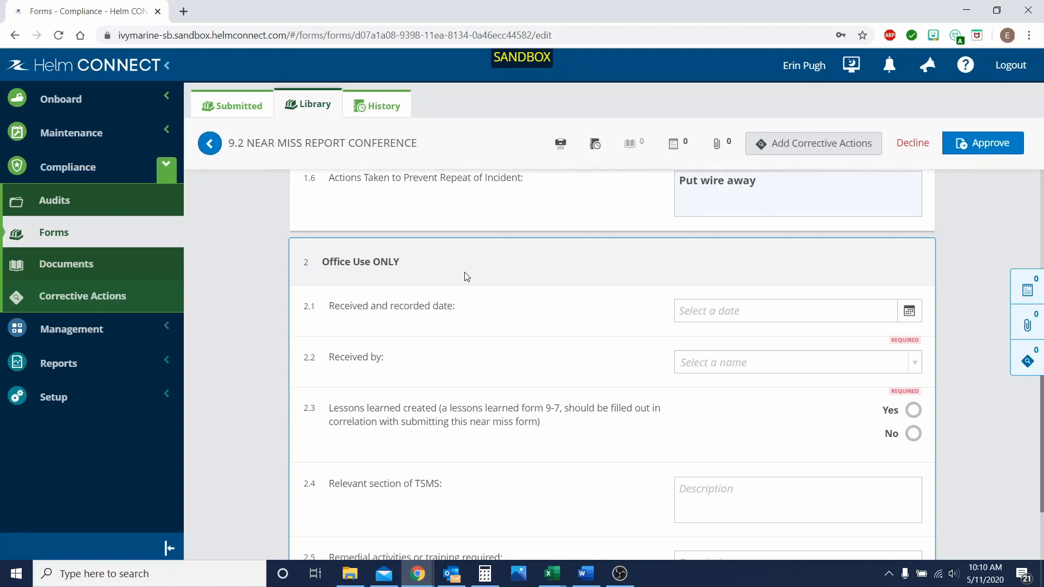
scroll(466, 276, down, 2)
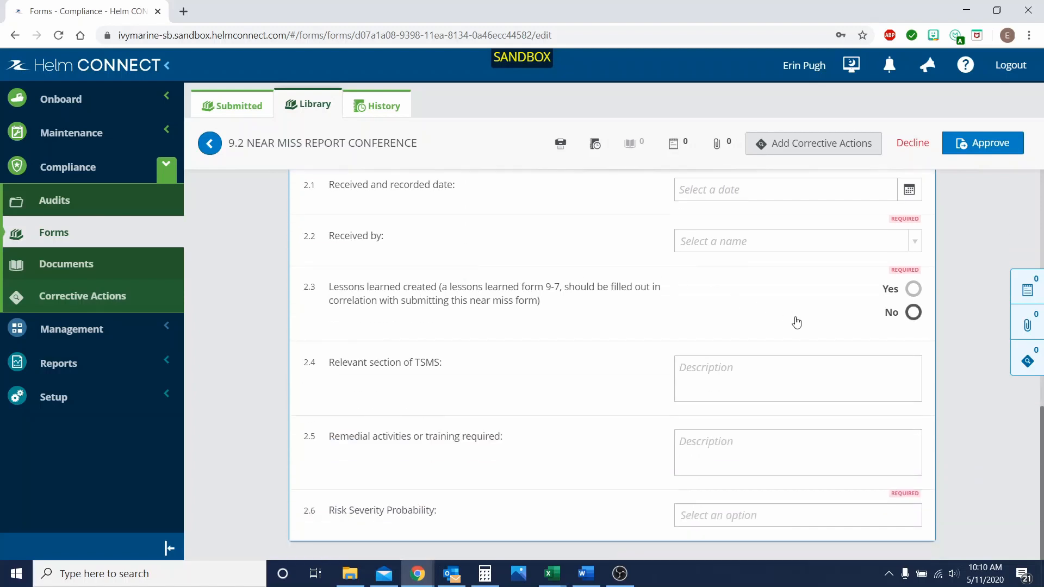
scroll(823, 324, up, 2)
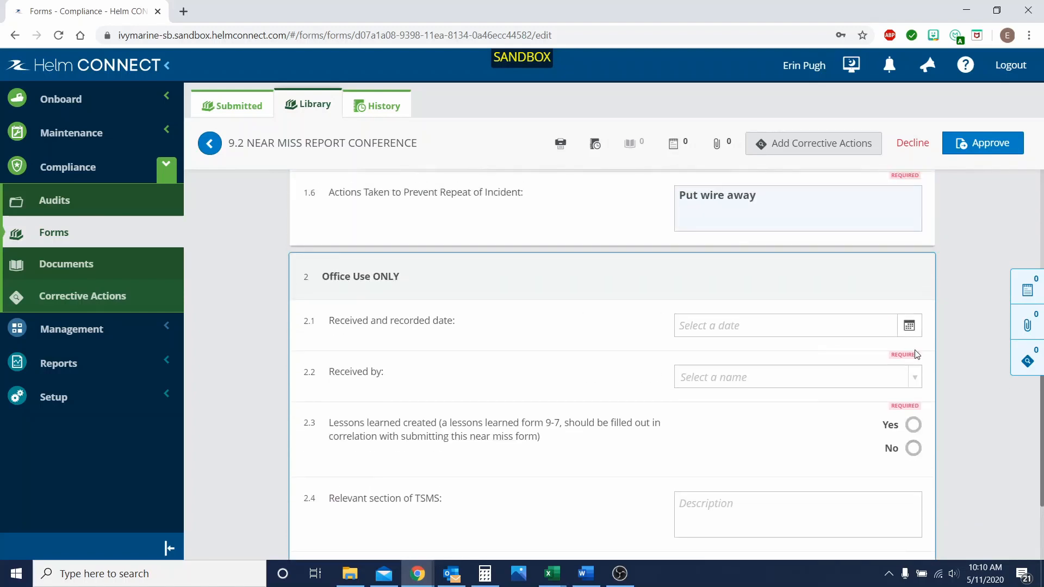
click(755, 376)
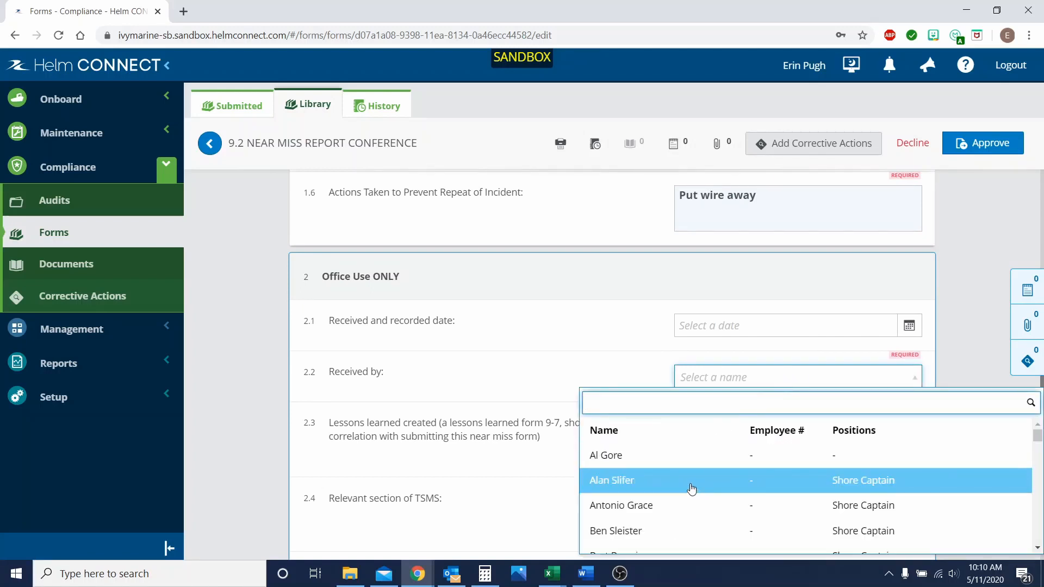
text(er)
click(639, 517)
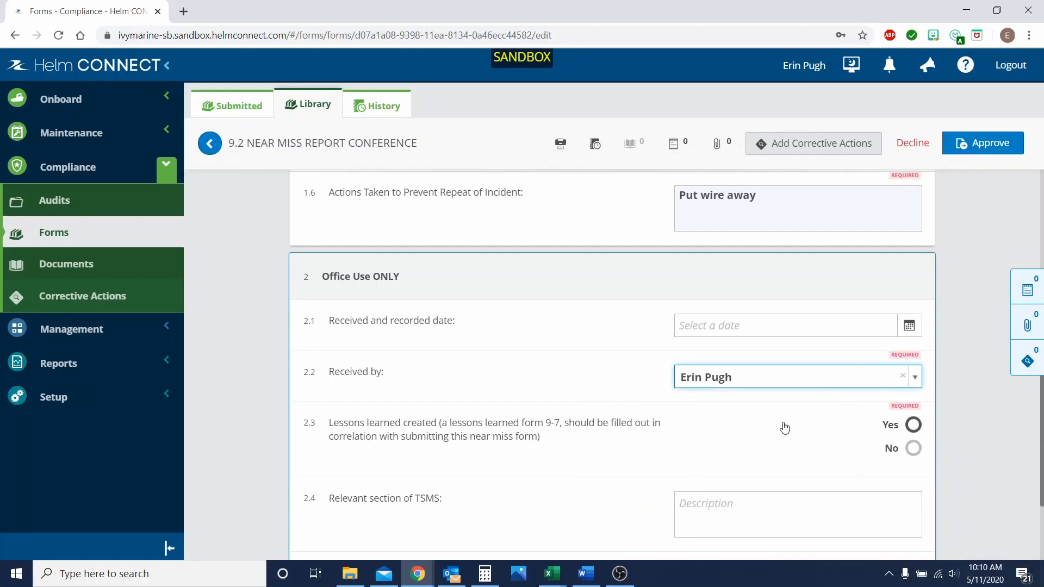
Step: Decline the form with reason "Not filled out completely" and the reviewer's name as Posted By, sending it back to the previous step
scroll(755, 415, up, 6)
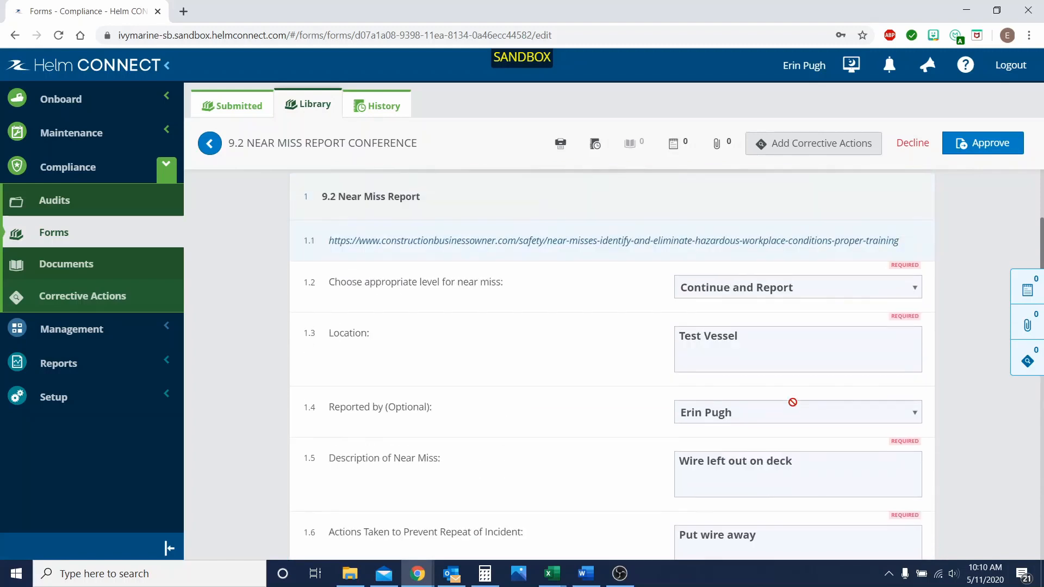
scroll(783, 401, down, 1)
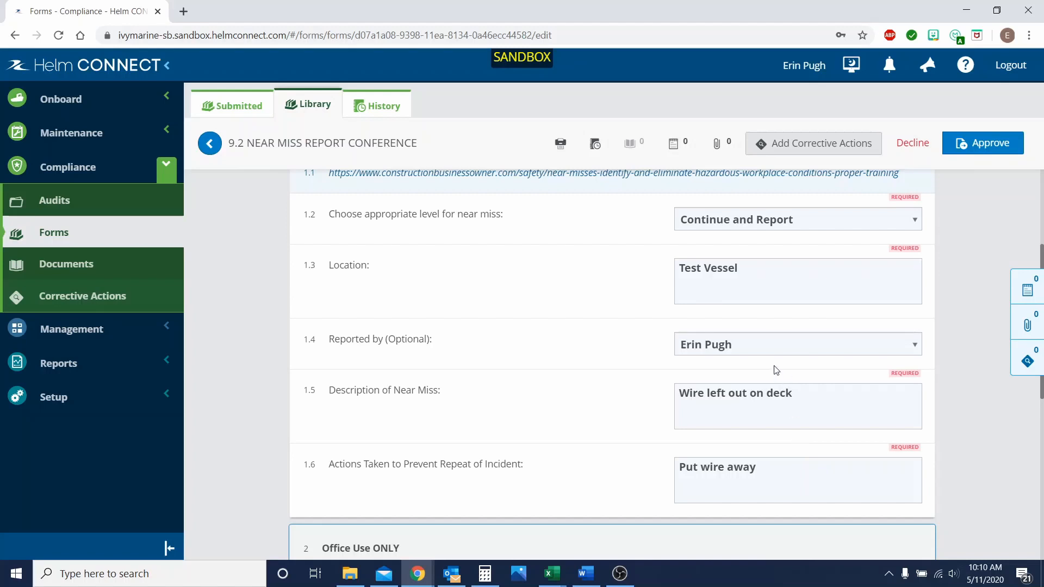
click(912, 146)
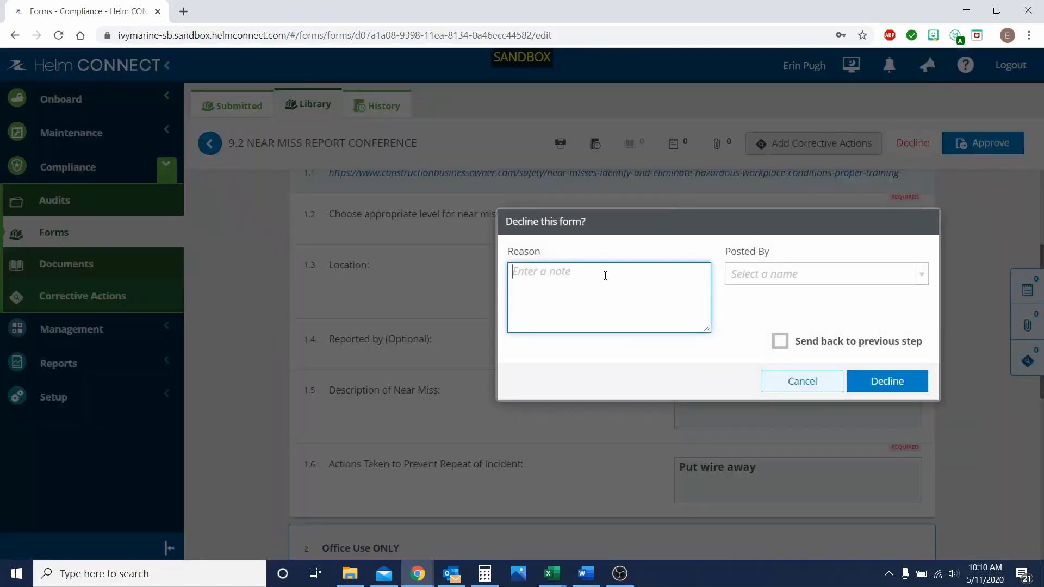
text(Not filled out completely)
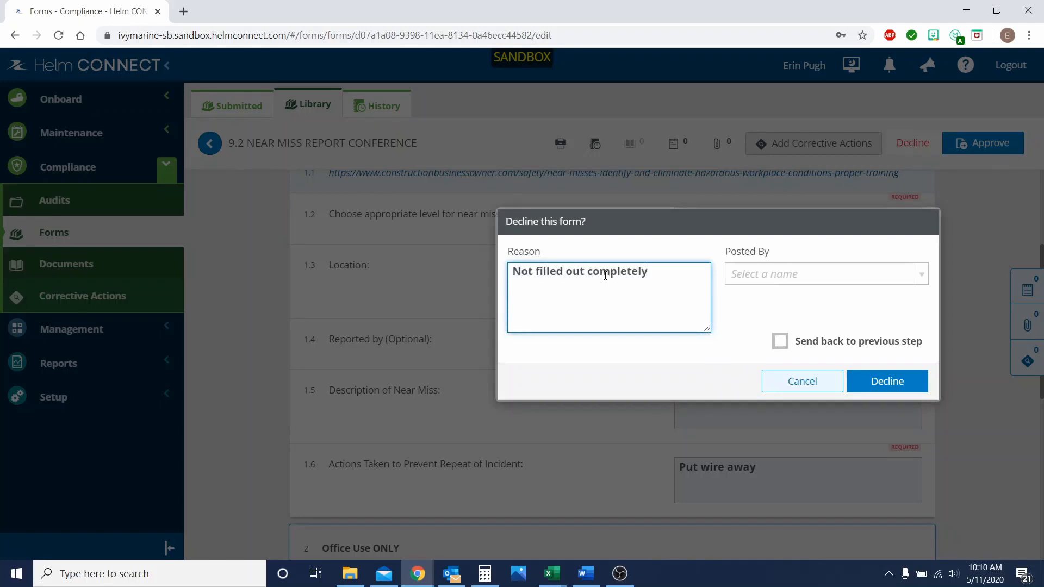
click(791, 272)
text(er)
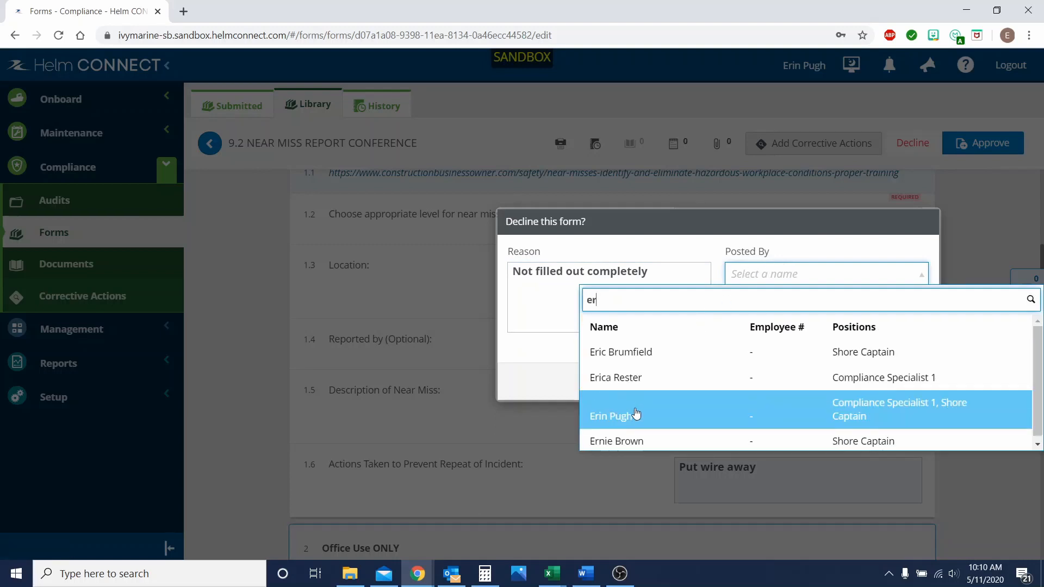
click(634, 419)
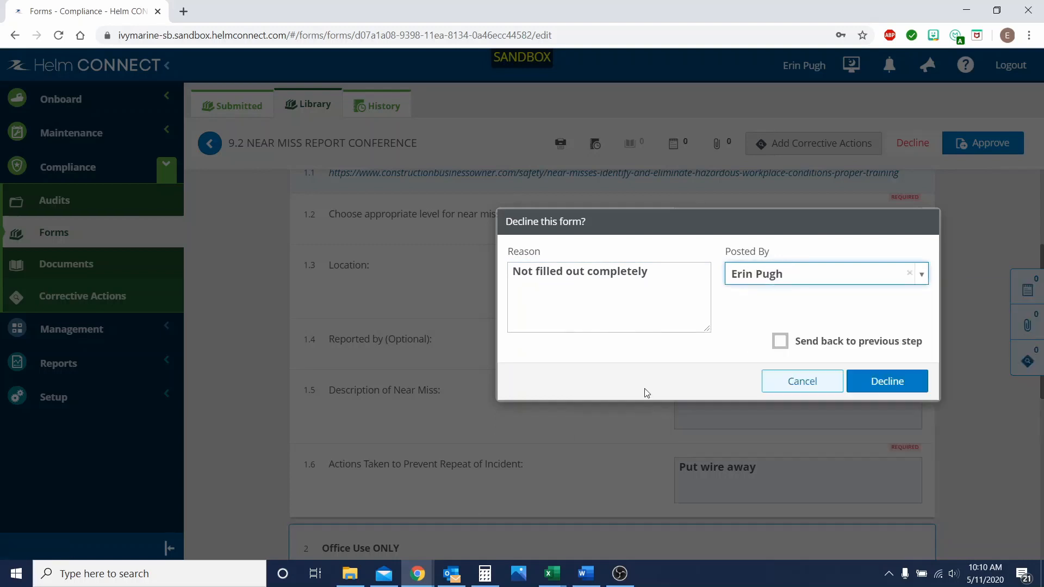
click(781, 342)
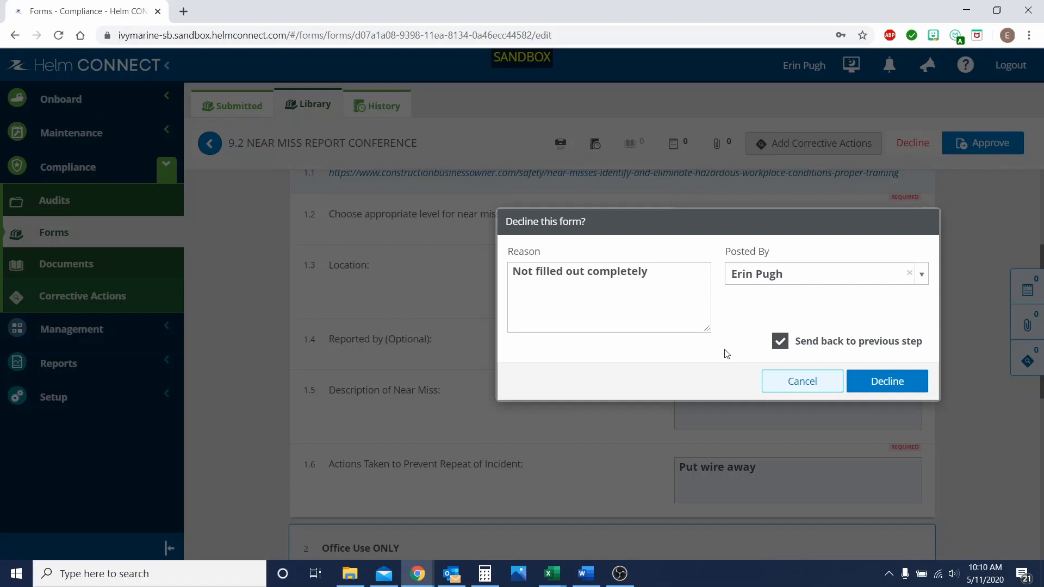
click(874, 393)
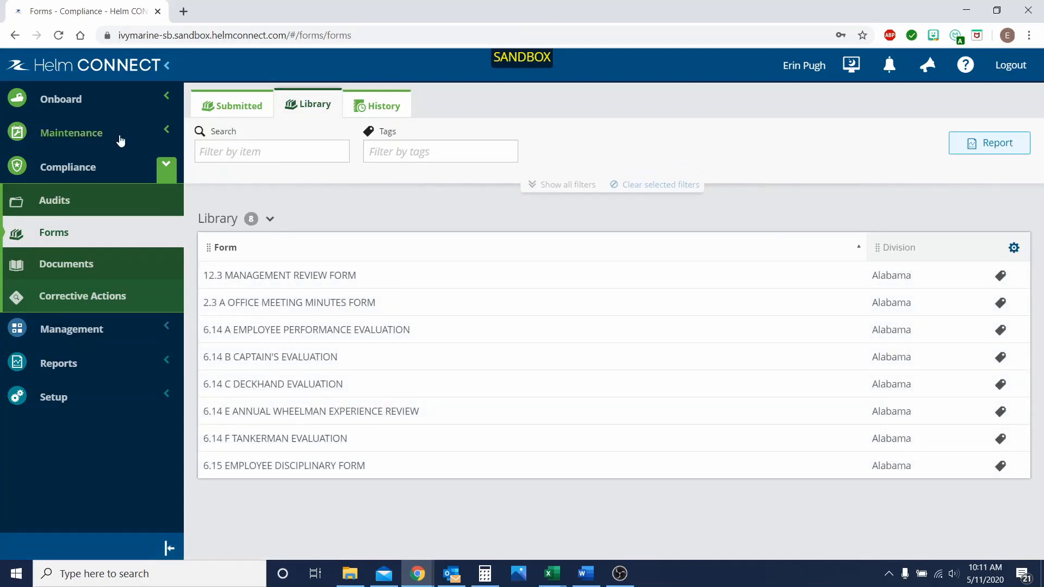
Step: Open the declined 9.2 Near Miss Report Conference form from the On Demand log of asset Go Bills in the Onboard logs
click(85, 106)
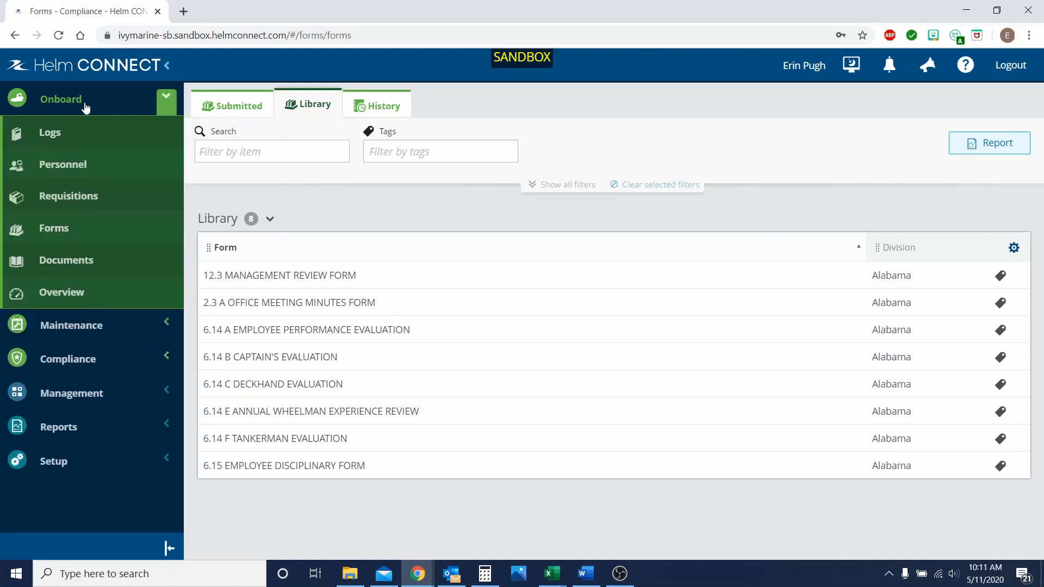
click(84, 134)
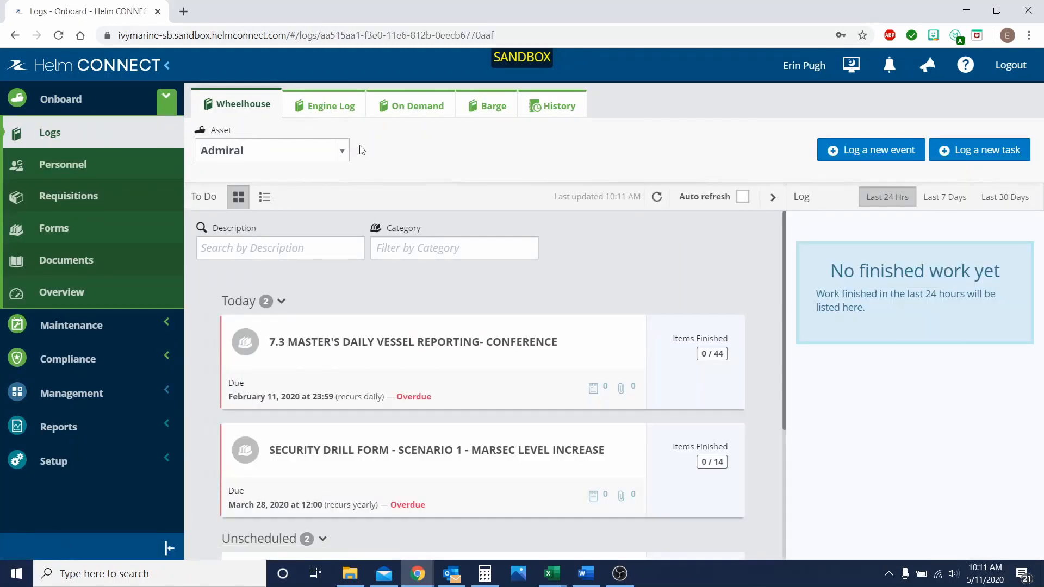
click(257, 155)
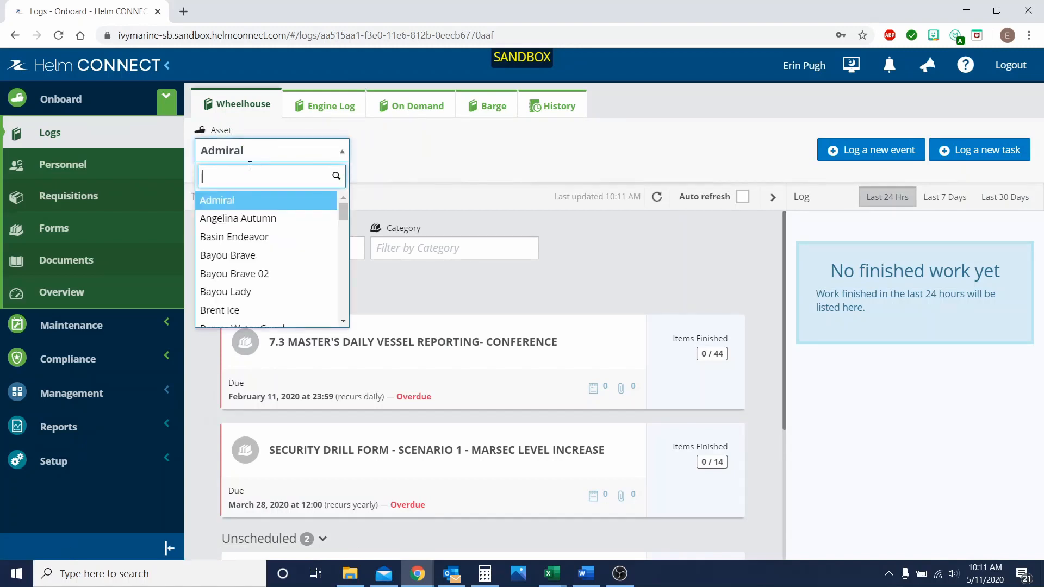
text(go)
click(243, 202)
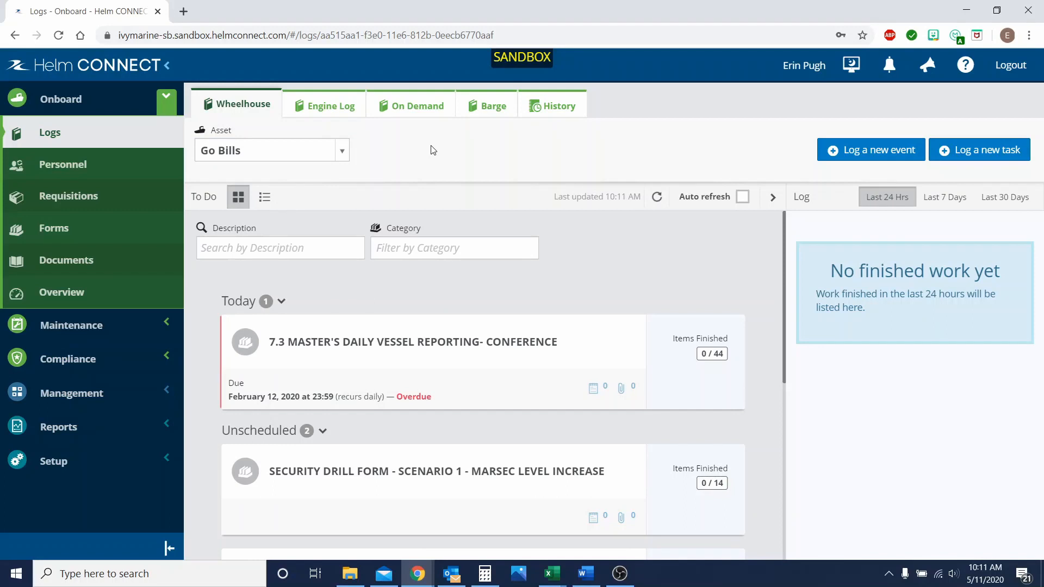
click(429, 111)
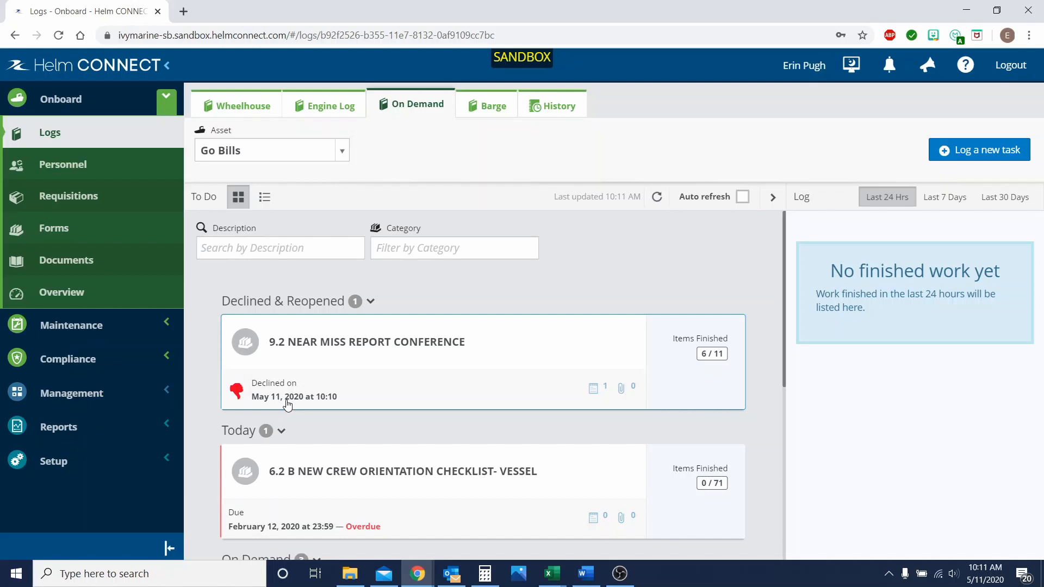
click(384, 356)
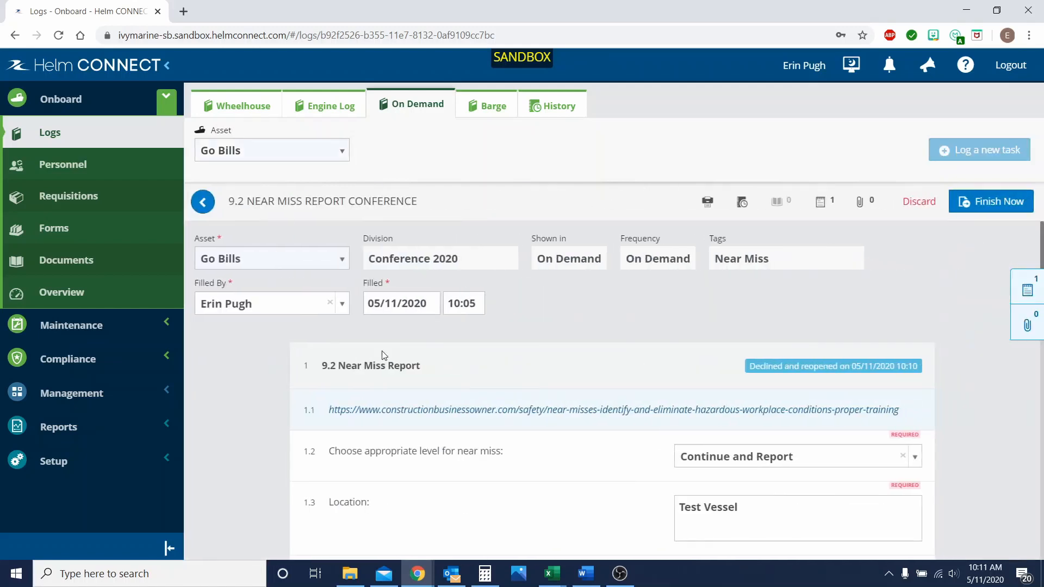
Step: Change the Location answer of the near miss report to "Test Vessel-1"
scroll(700, 302, down, 3)
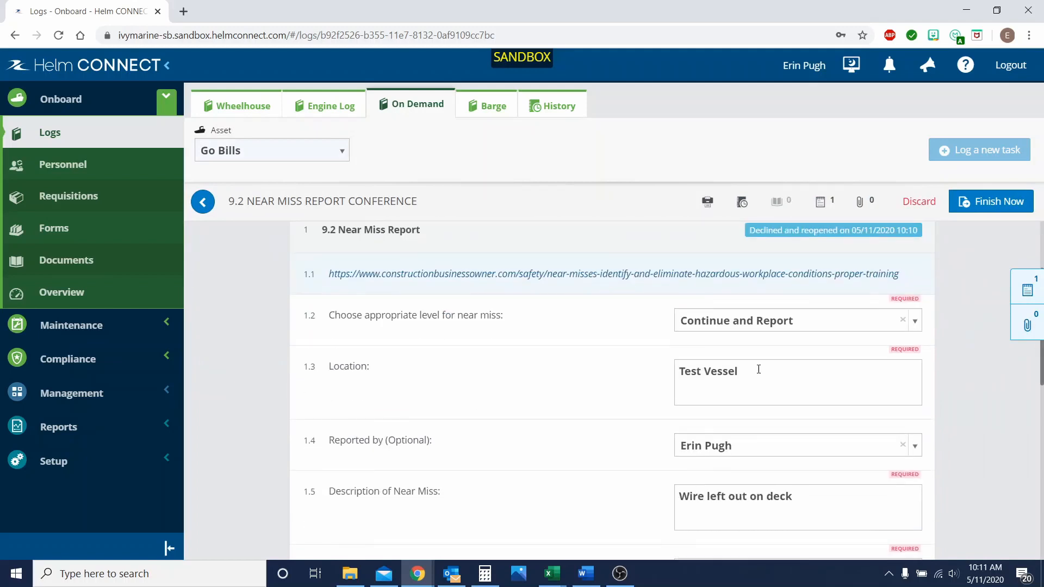
click(759, 369)
text(-1)
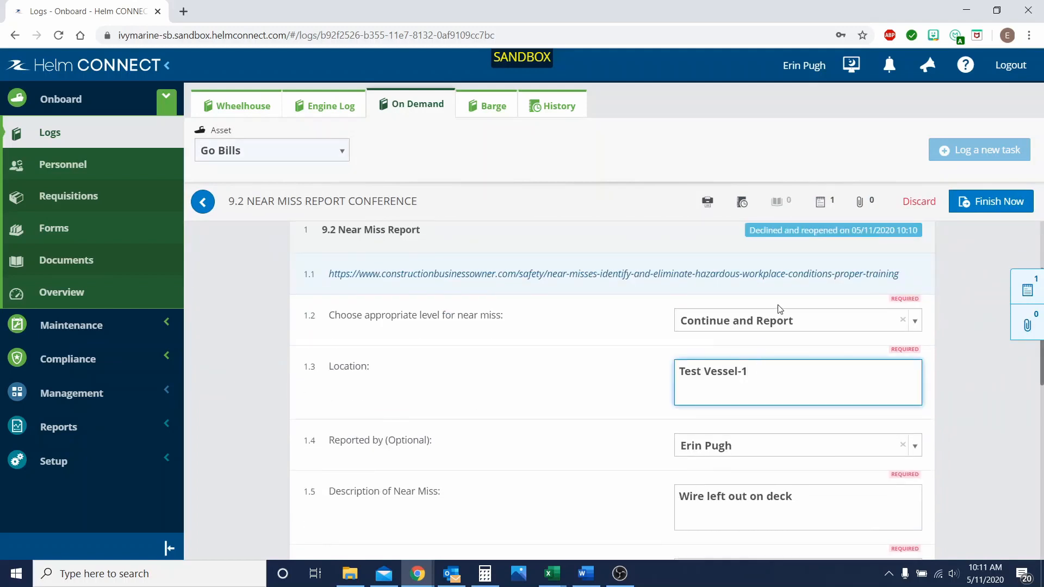
Step: Review the corrected near miss report and post a note reading "Changed Form" with the reviewer's name as Posted By
scroll(835, 368, down, 1)
scroll(835, 368, up, 2)
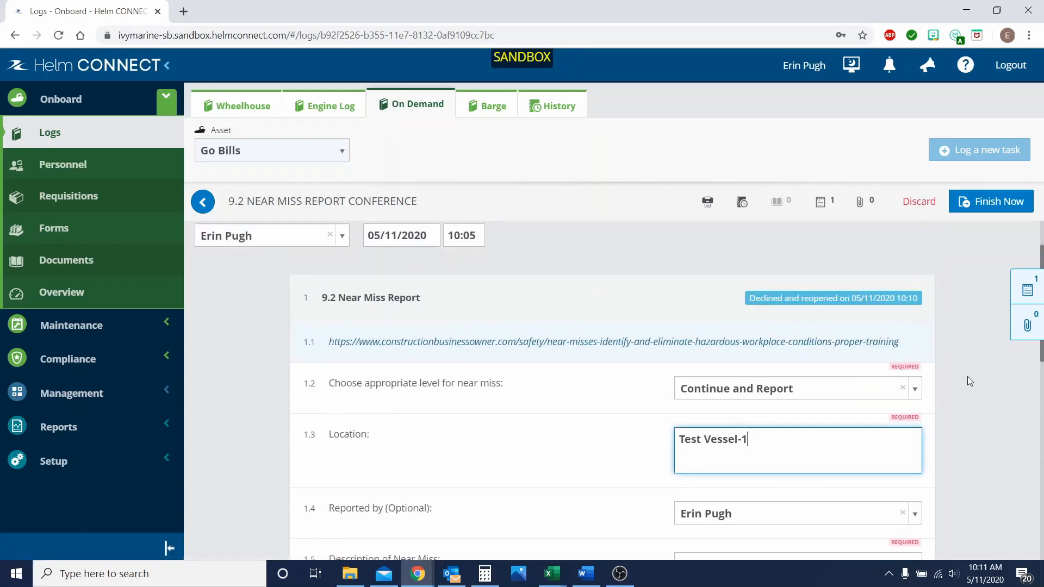
scroll(967, 376, down, 6)
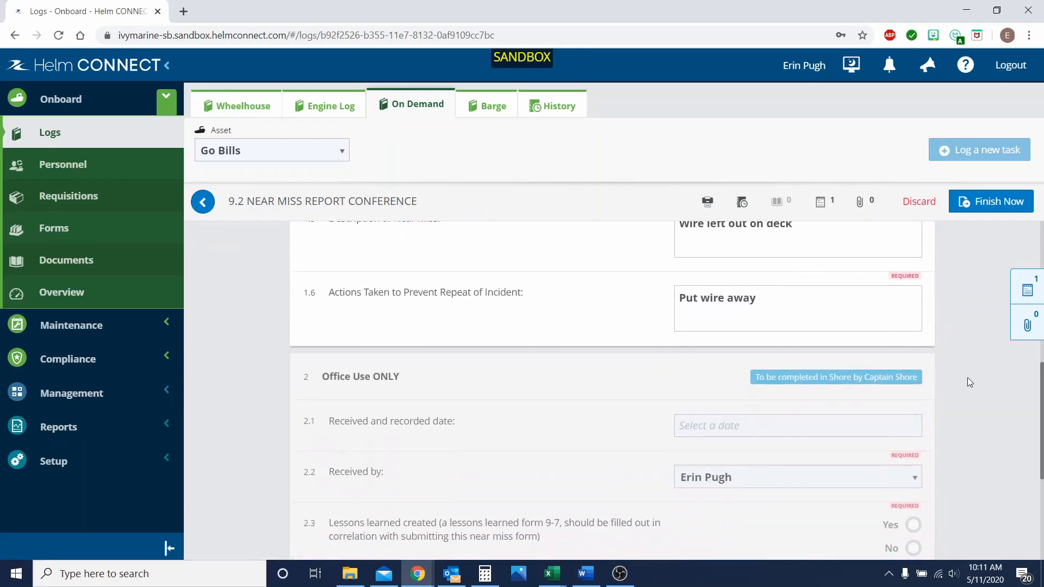
scroll(967, 378, down, 2)
scroll(967, 377, up, 9)
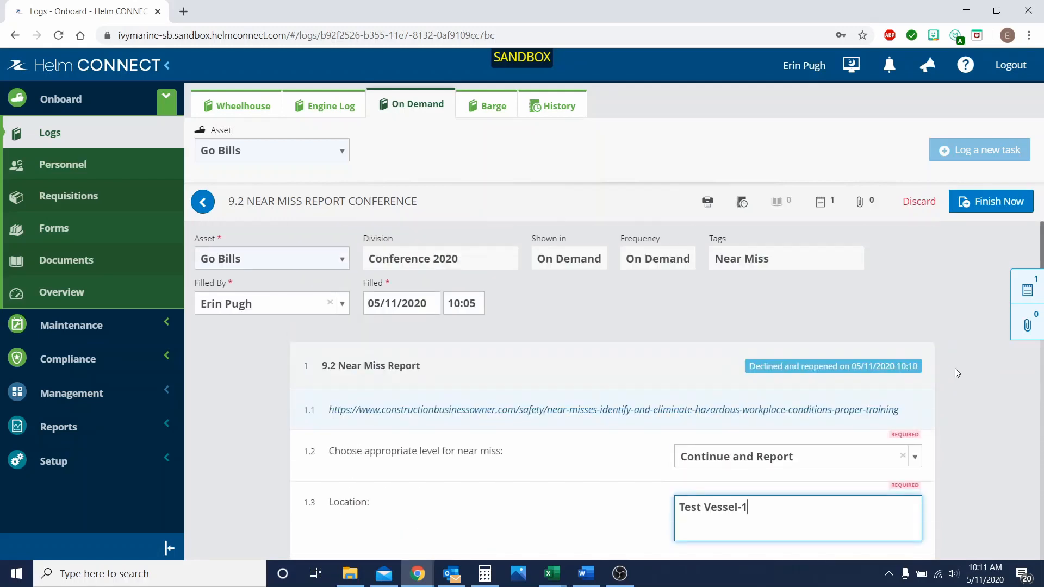
click(825, 202)
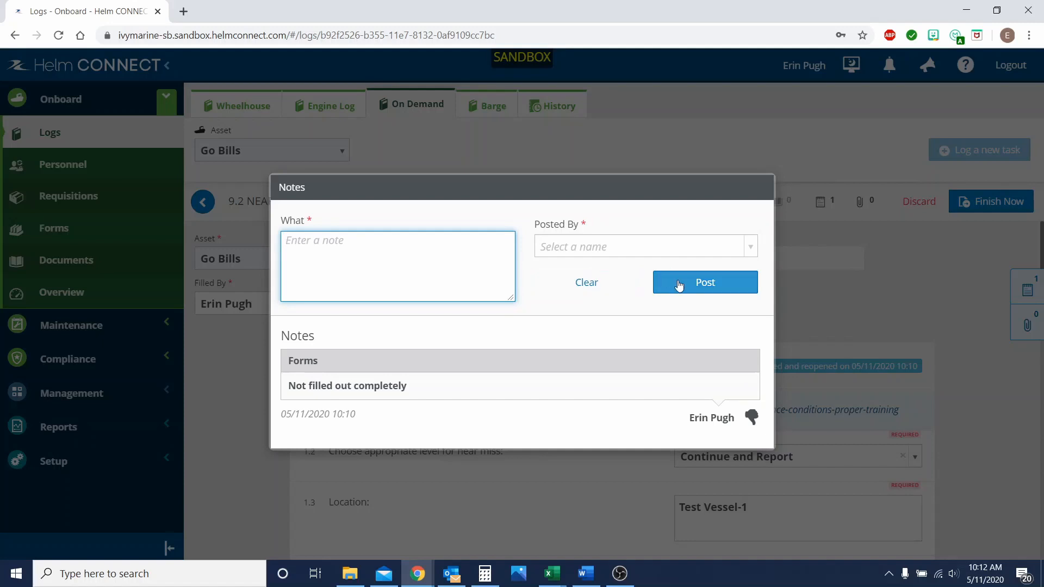
text(Changed Form)
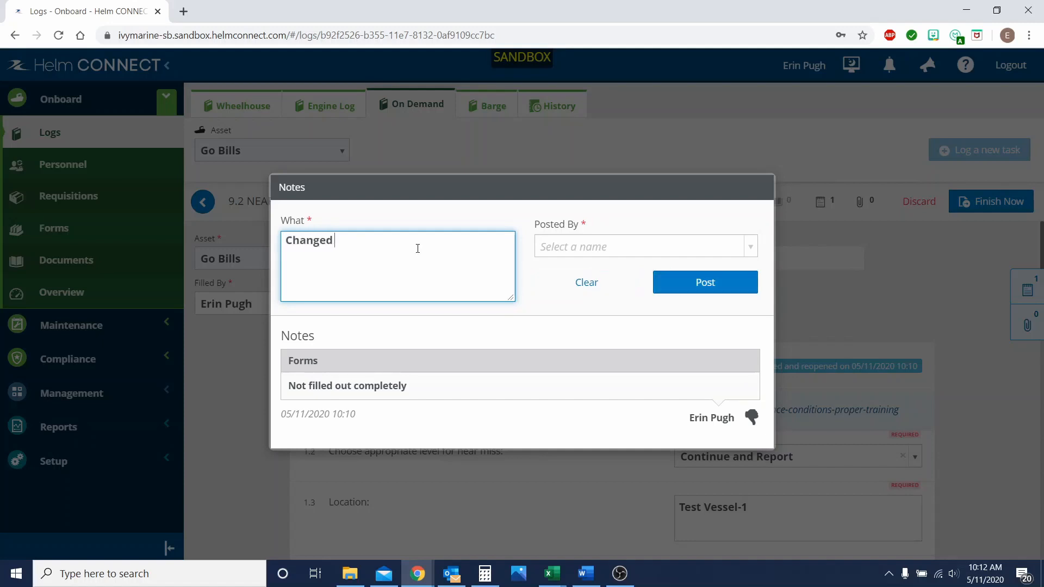
click(569, 255)
text(er)
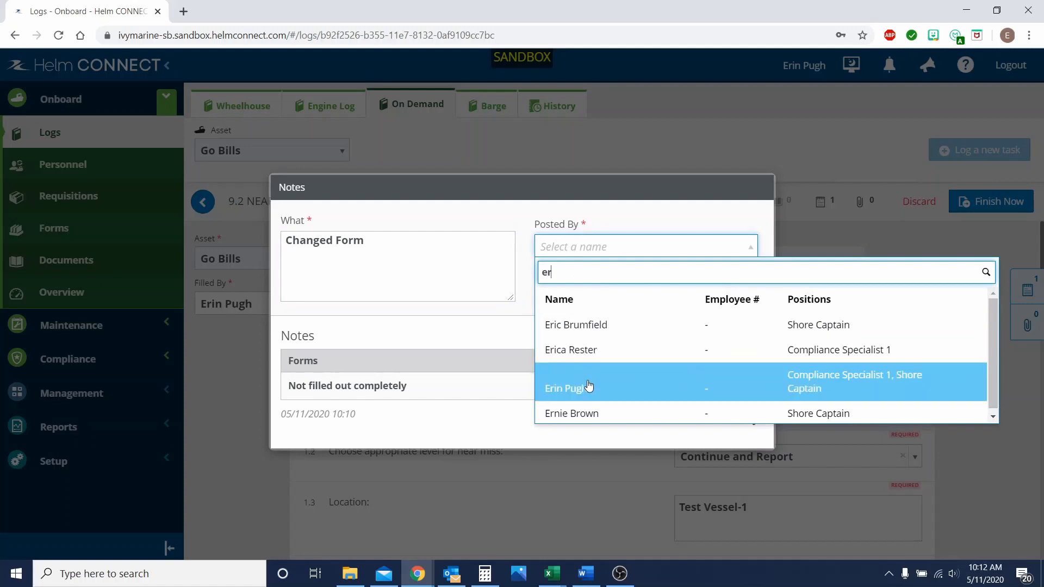
click(588, 385)
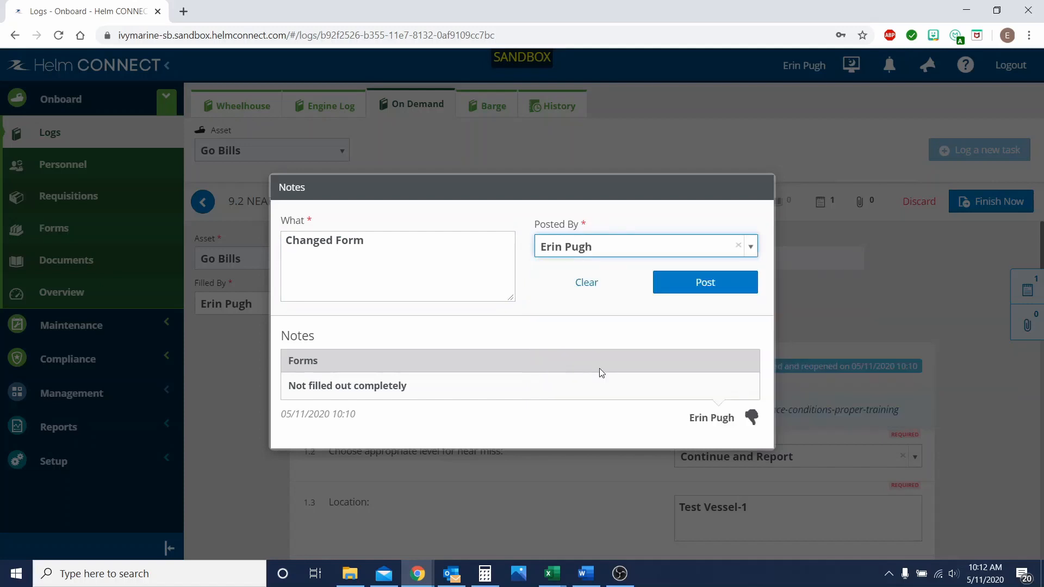
click(733, 290)
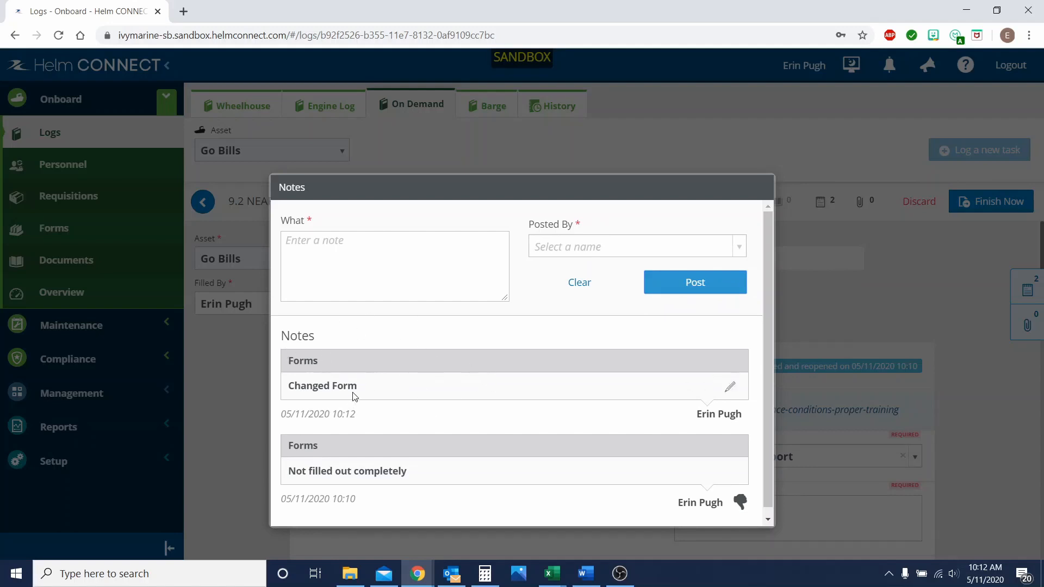
click(818, 322)
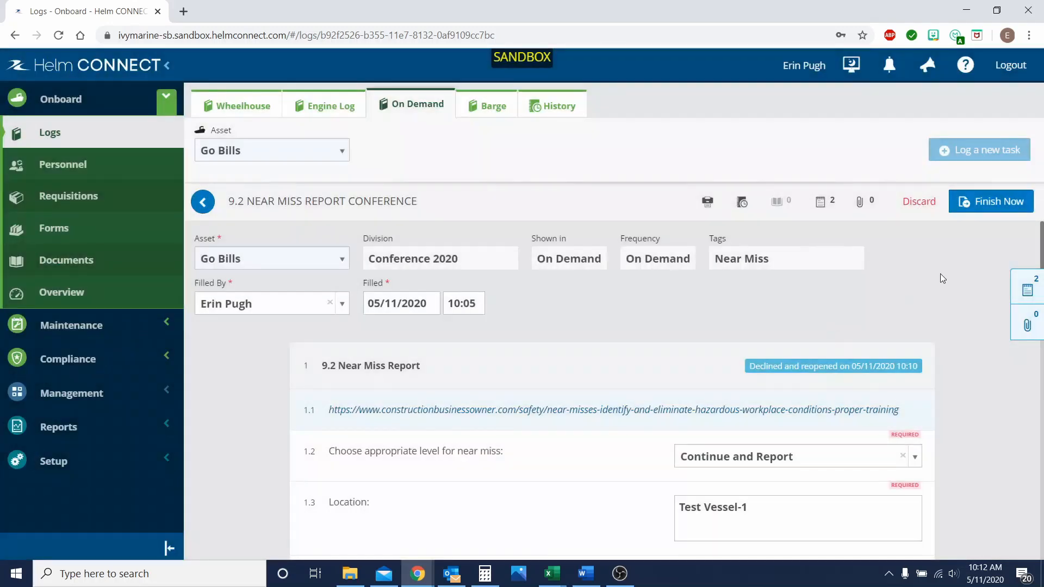
Step: Finish the corrected report and open its resubmitted Go Bills entry from the submitted forms in Compliance
click(969, 214)
click(982, 261)
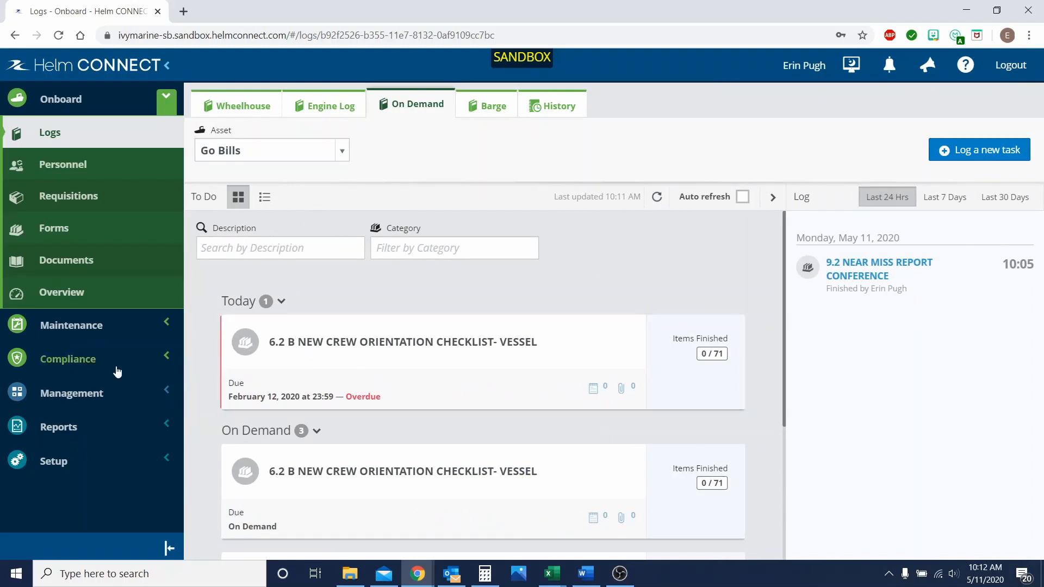
click(68, 359)
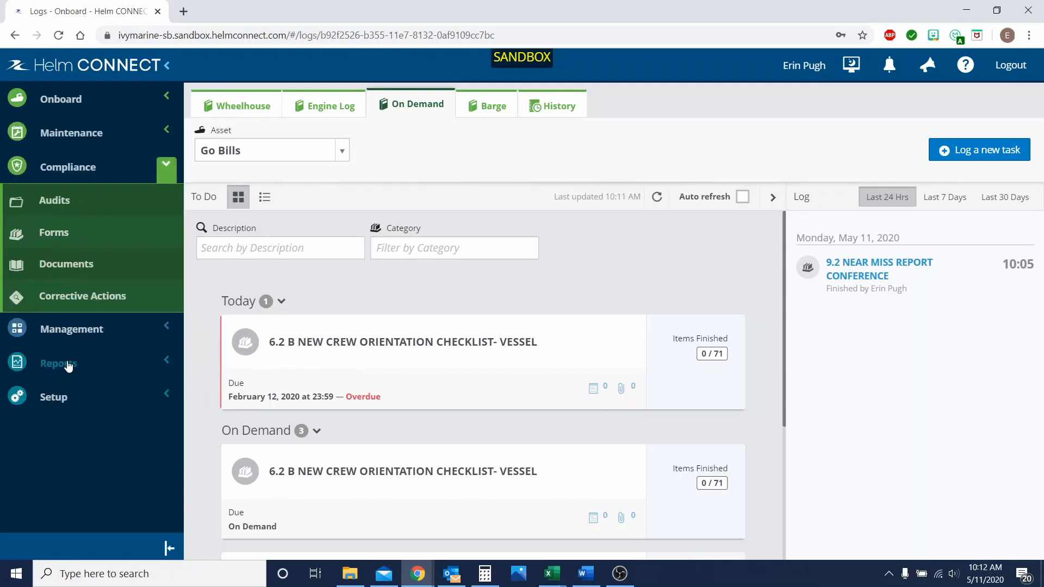
click(62, 239)
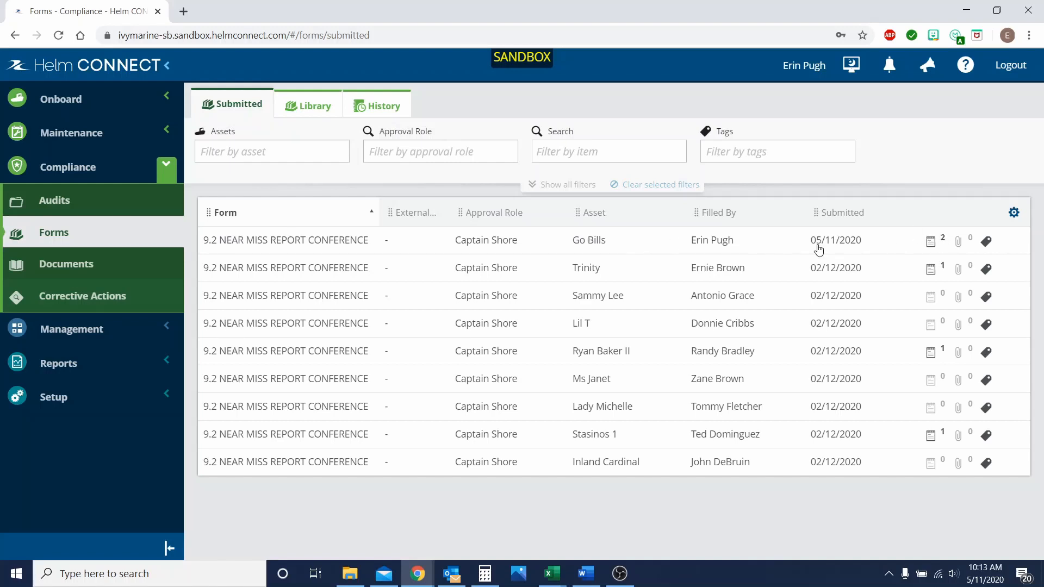
click(423, 247)
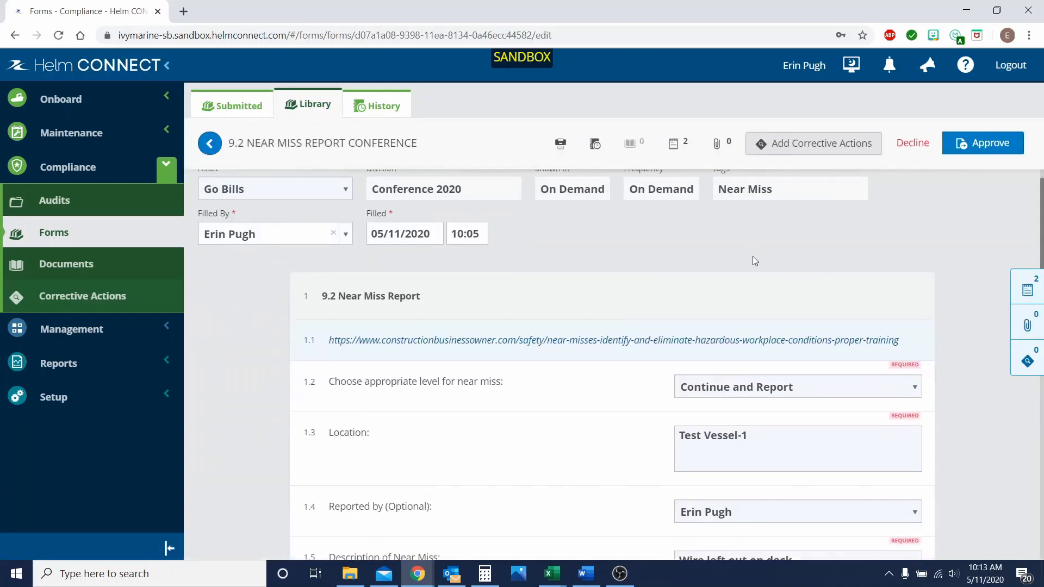
Step: In the Office Use ONLY section, answer Yes to Lessons learned created and set Risk Severity Probability to Minor
scroll(752, 256, down, 6)
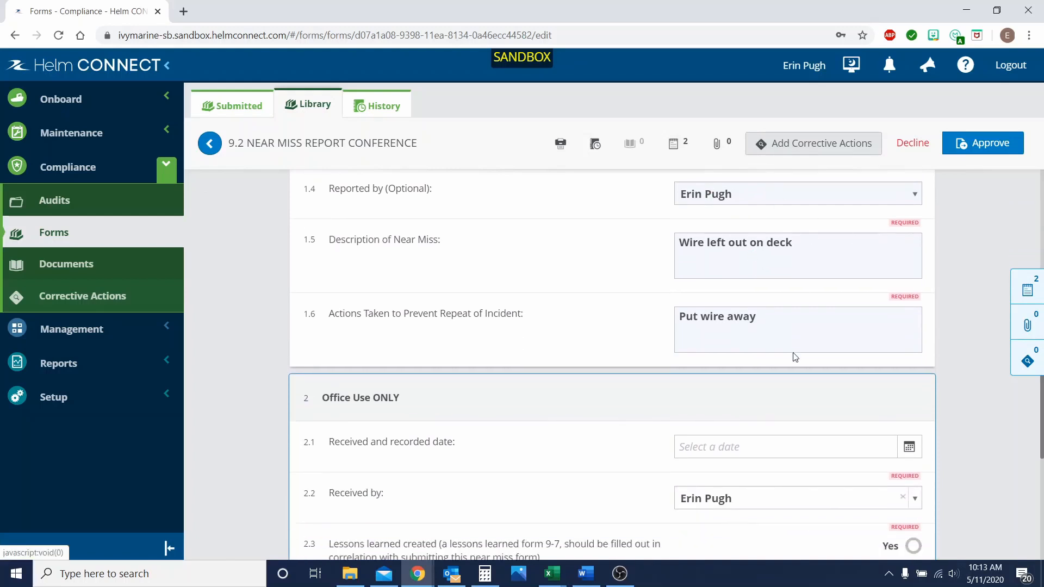
scroll(807, 364, down, 4)
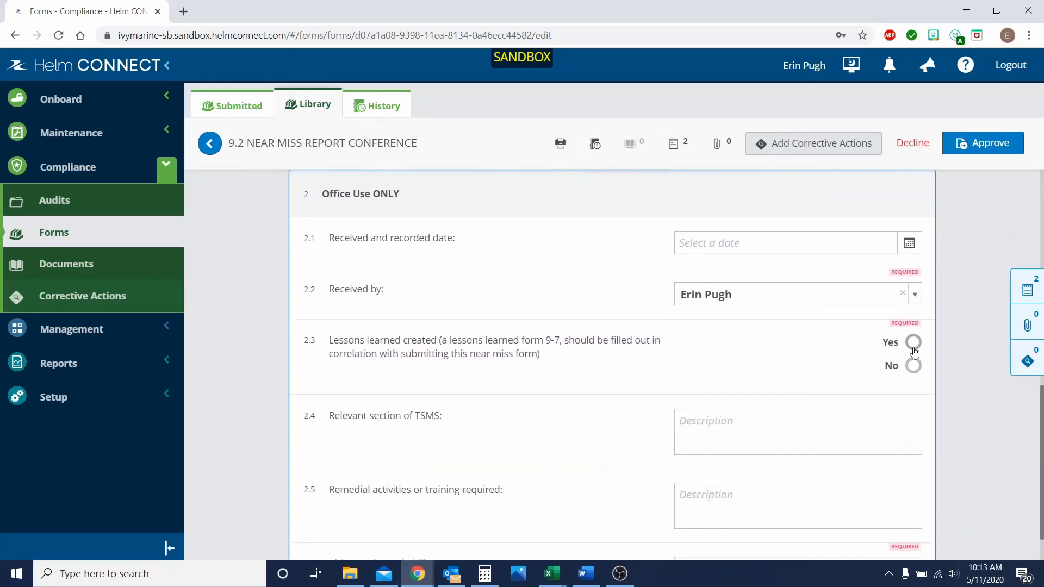
click(914, 347)
scroll(767, 422, down, 1)
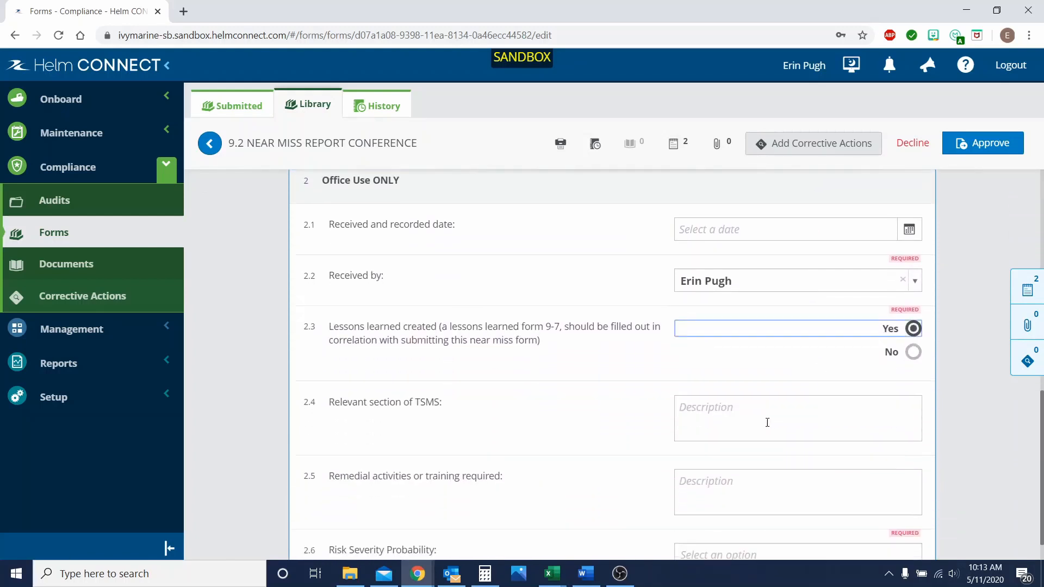
click(728, 525)
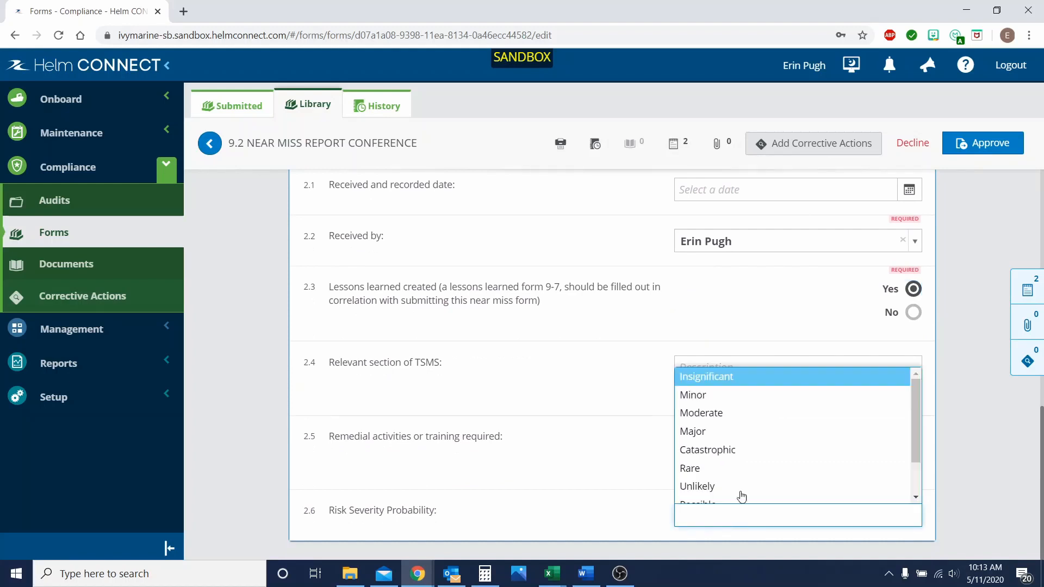
click(732, 390)
scroll(960, 430, up, 4)
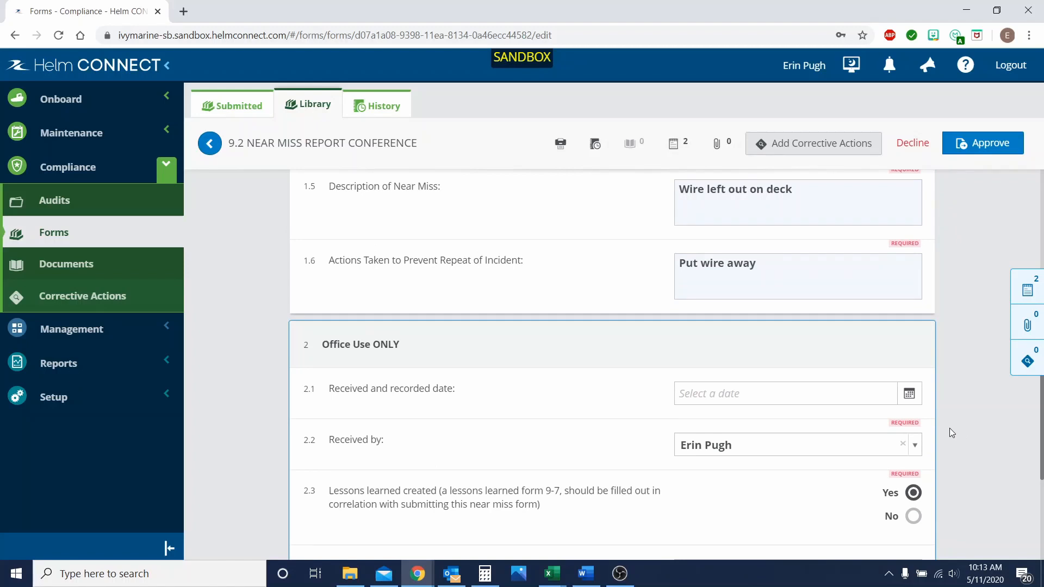
scroll(777, 421, down, 4)
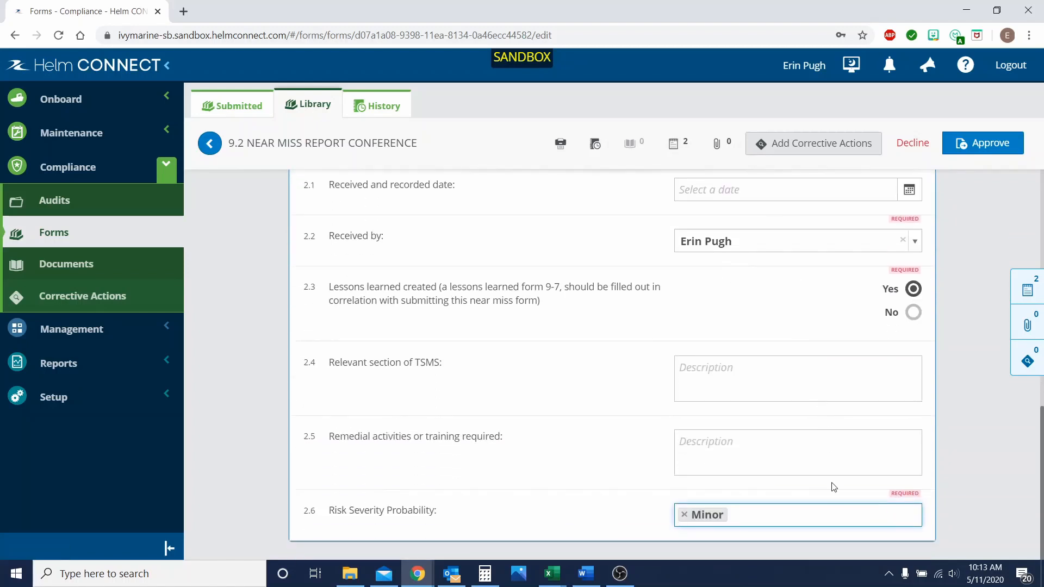
Step: Start a corrective action for the form with description "Tow wire needs to be put away" and the yellow severity level
scroll(974, 456, up, 9)
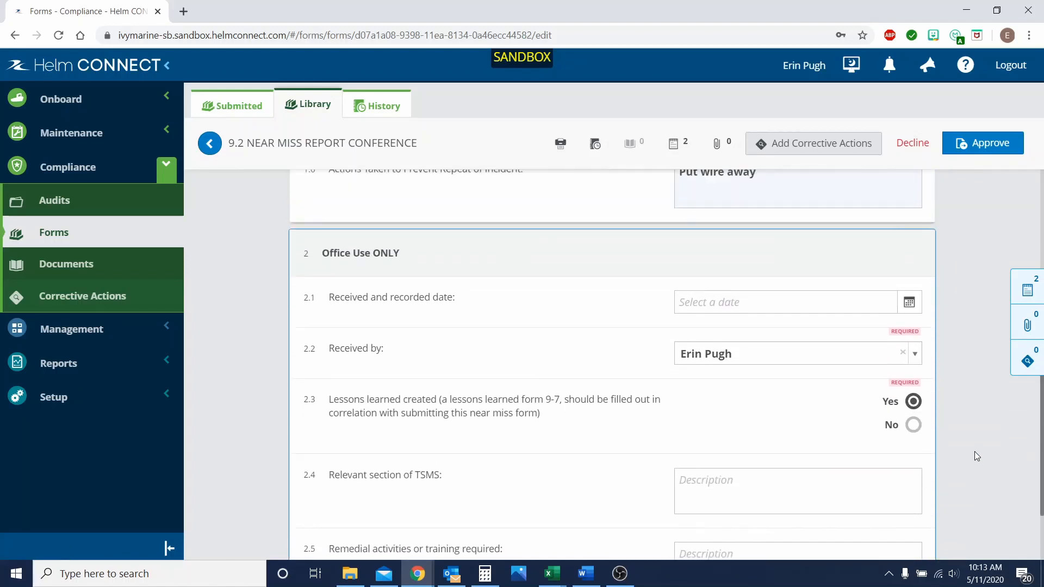
scroll(977, 452, up, 2)
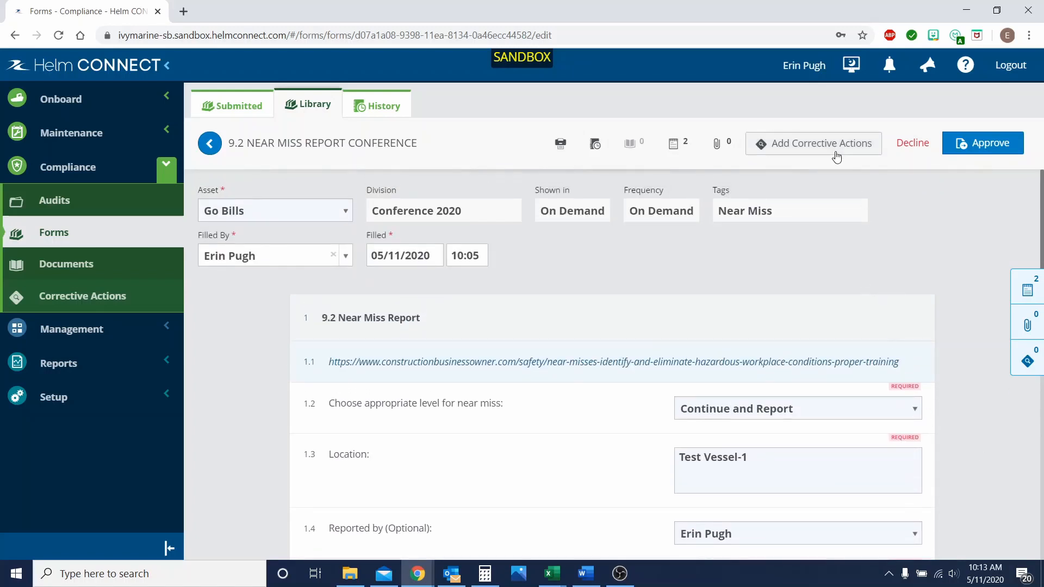
click(777, 144)
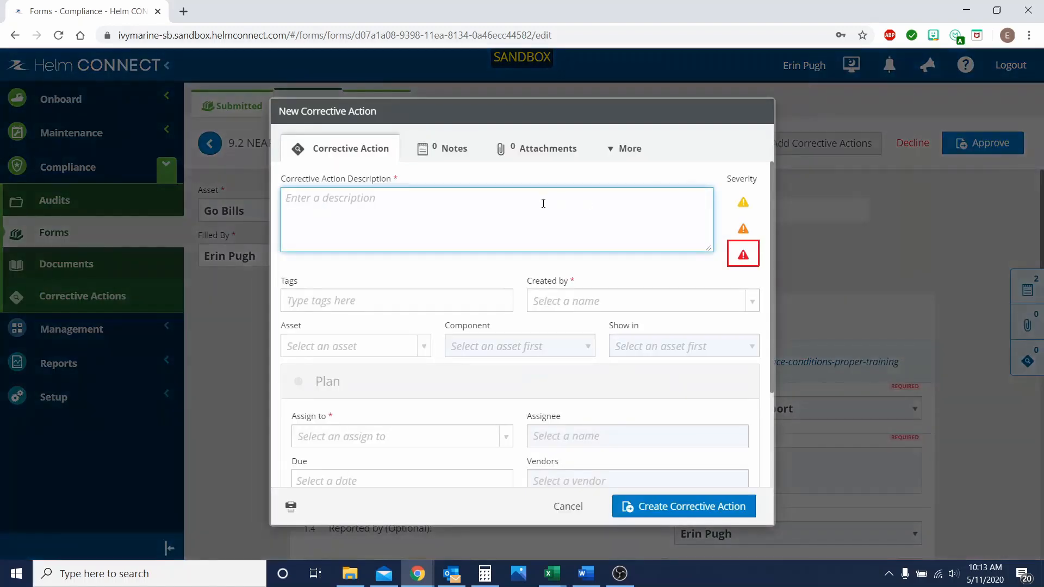
text(T)
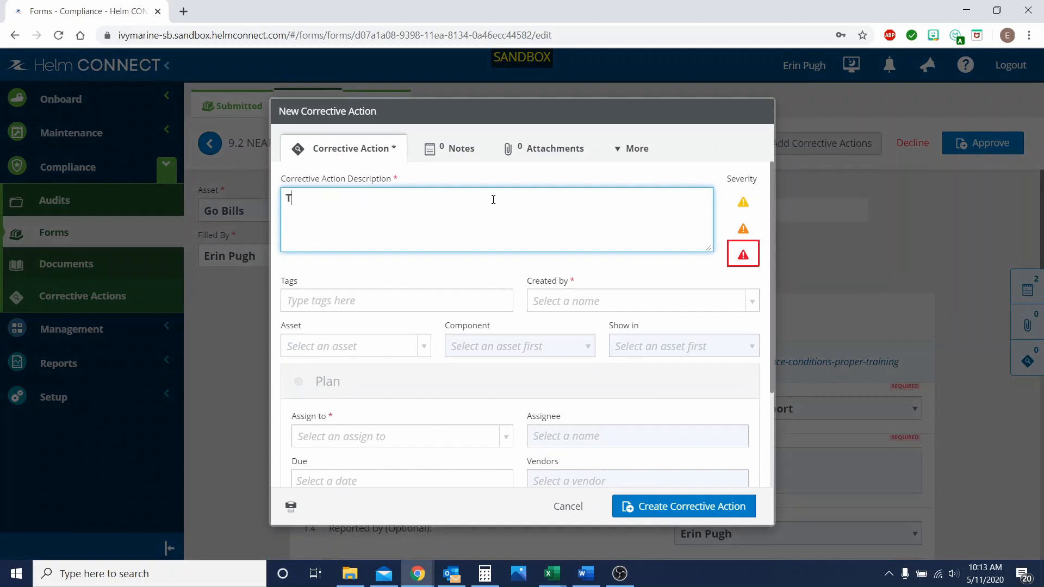
text(ow wire needs to be put away)
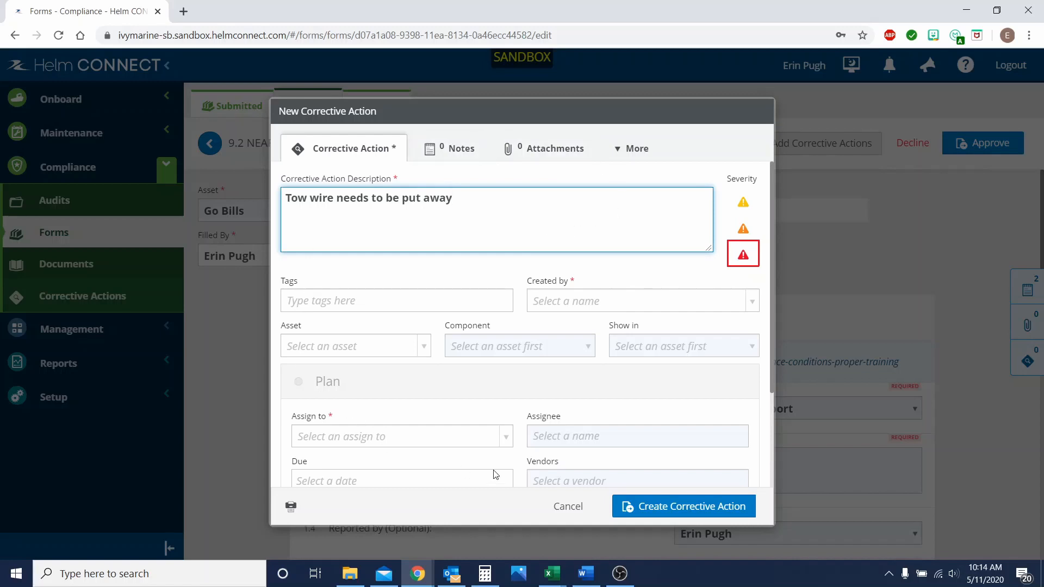
click(742, 202)
Step: Fill in the corrective action's Created by field with the reviewer's name and set its asset to Go Bills
click(577, 300)
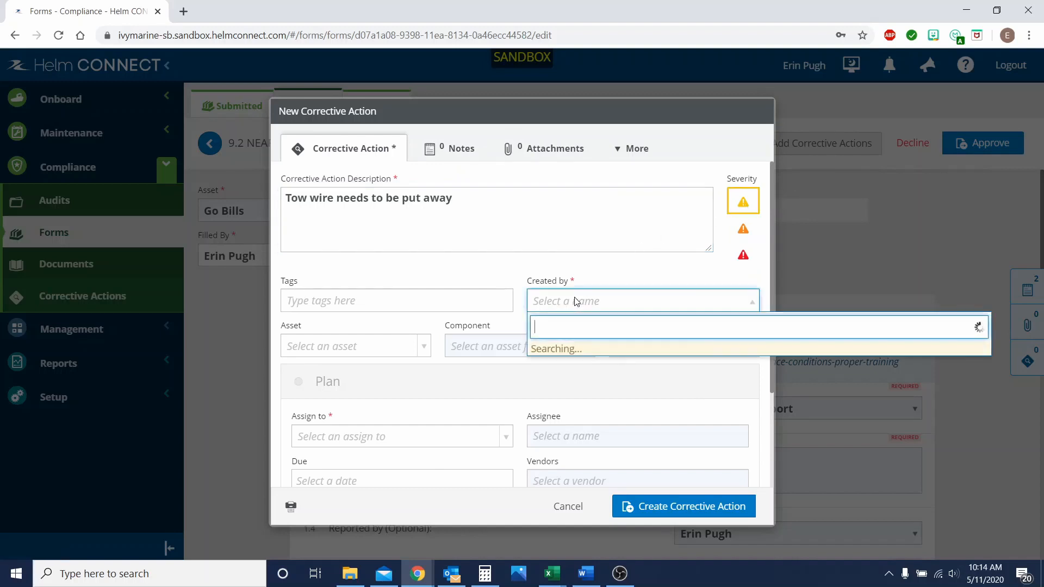
text(er)
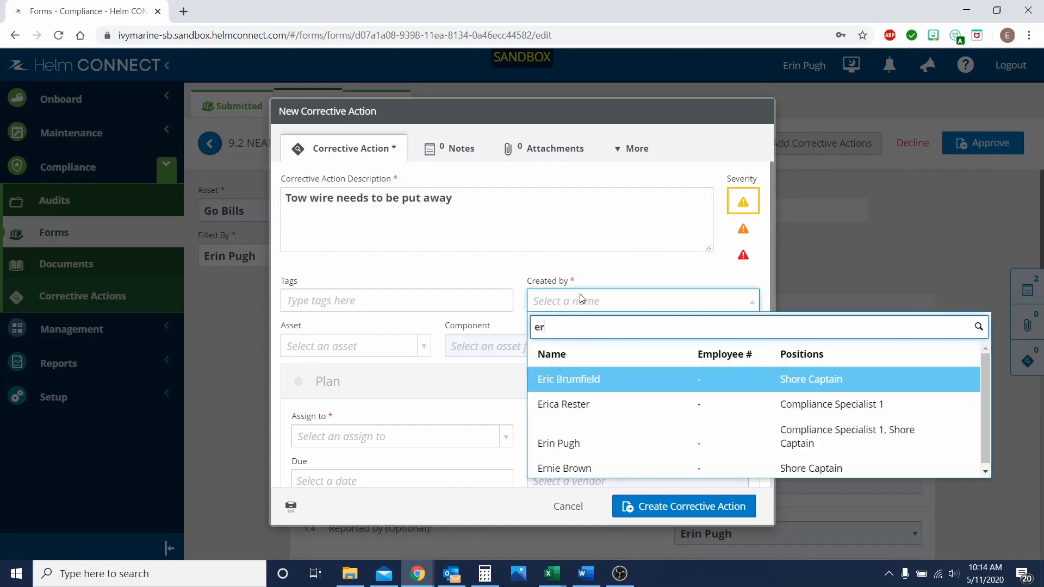
click(577, 442)
scroll(485, 275, down, 1)
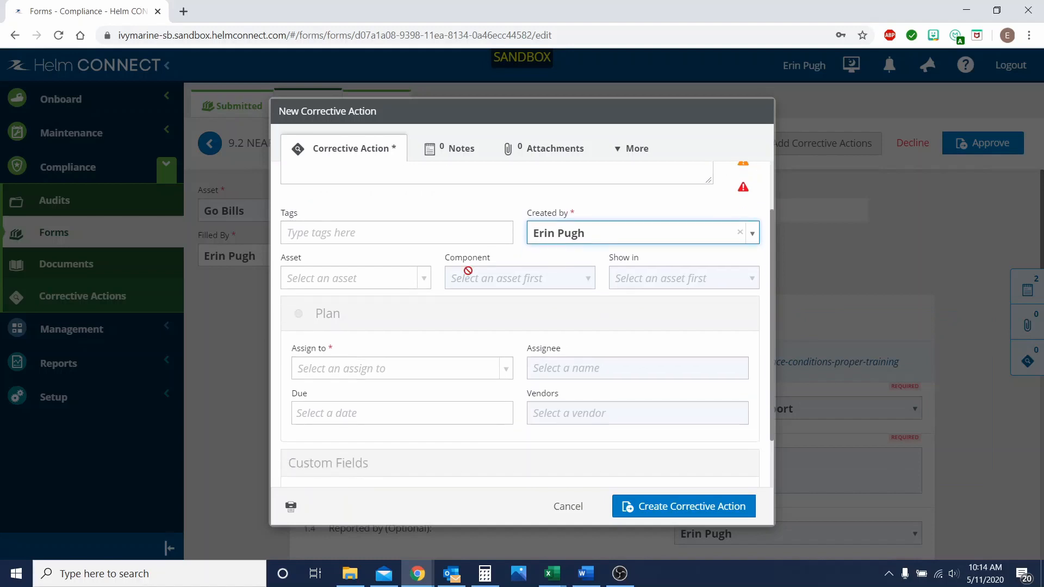
click(351, 279)
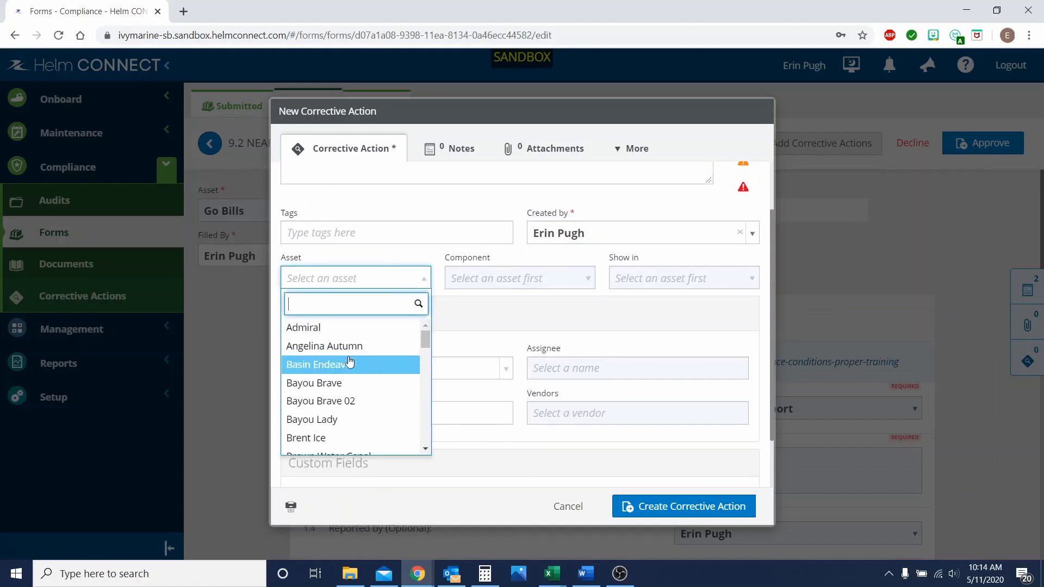
text(go)
click(342, 331)
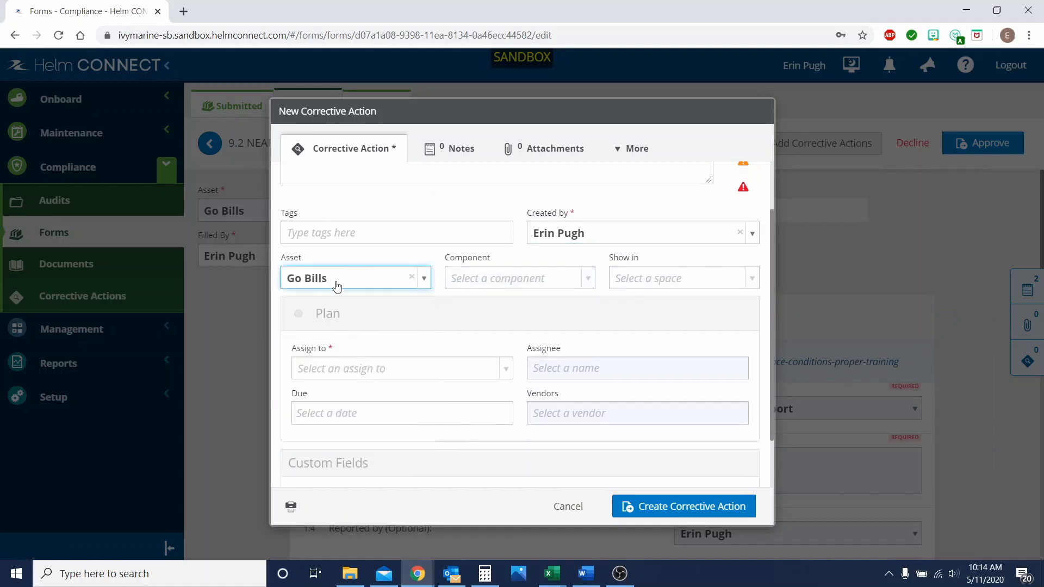
Step: Show the corrective action in Wheelhouse and assign it to Asset
click(651, 285)
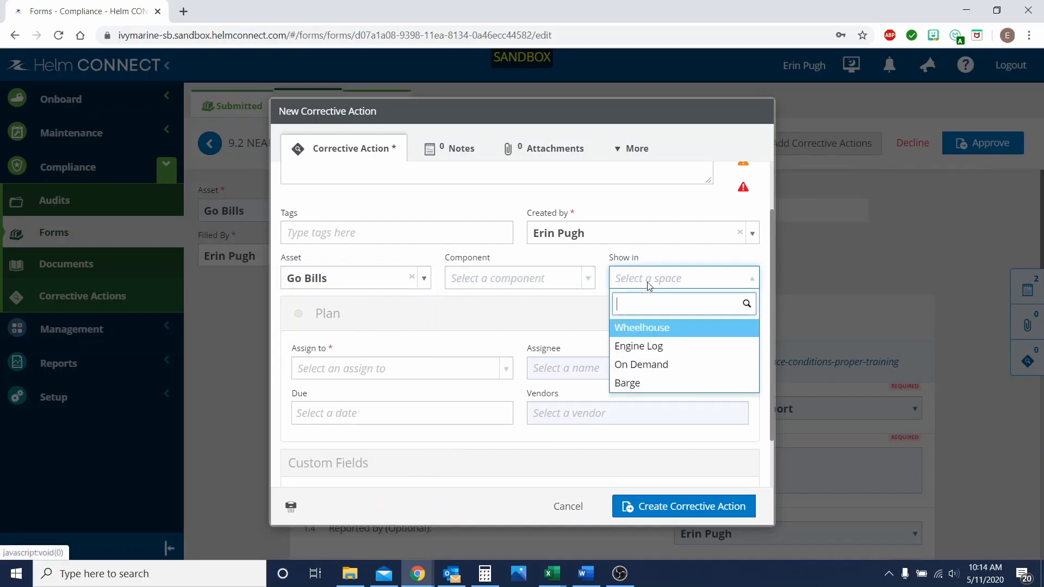
key(Up)
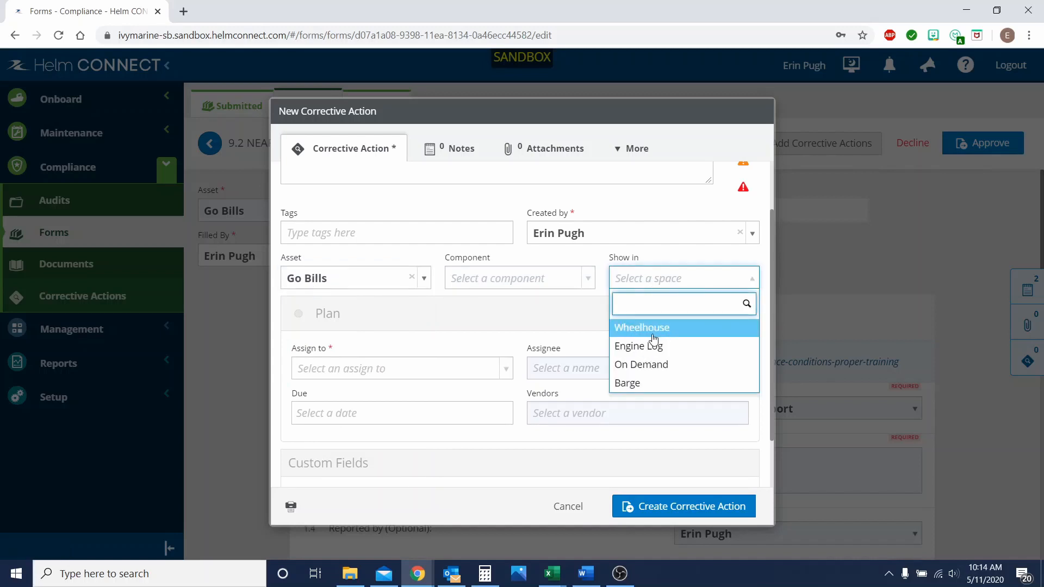
key(Return)
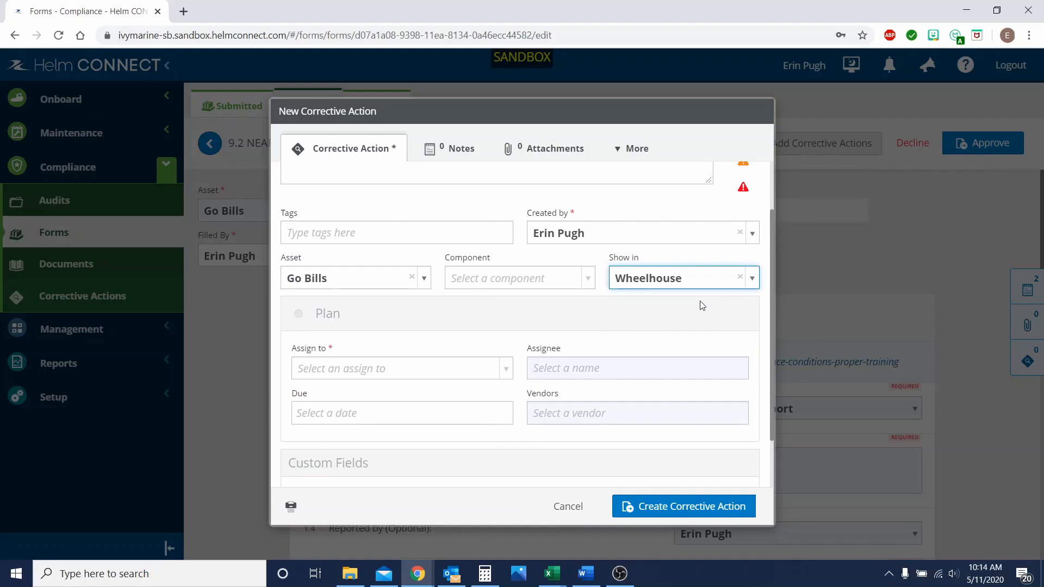
click(645, 283)
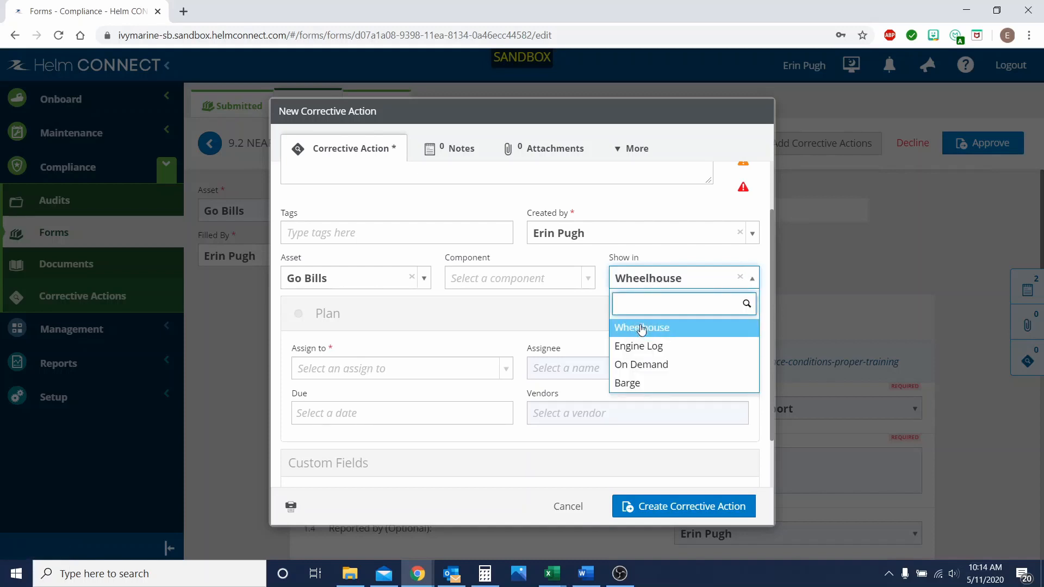
click(641, 328)
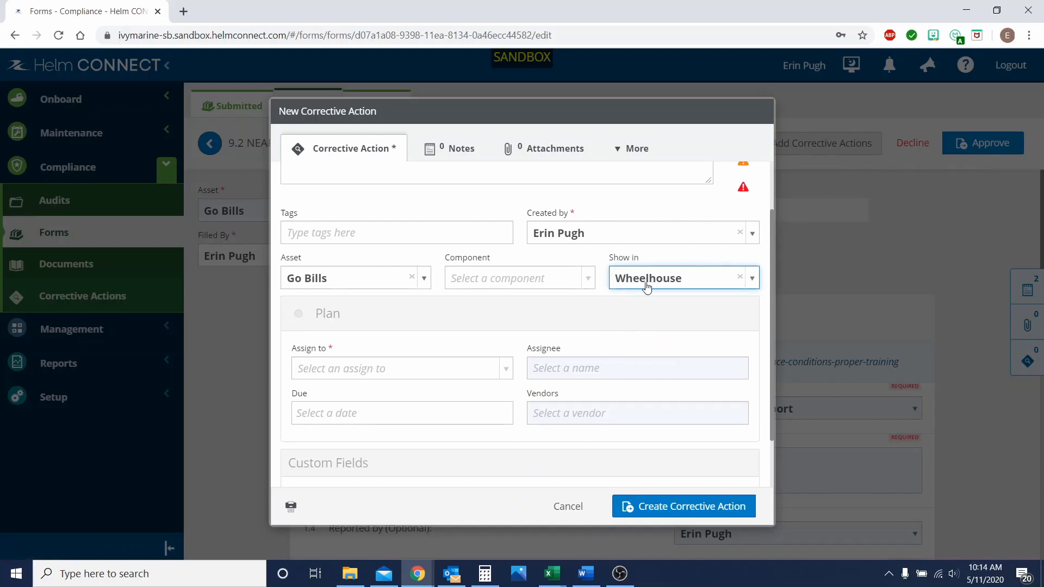
click(321, 376)
click(321, 438)
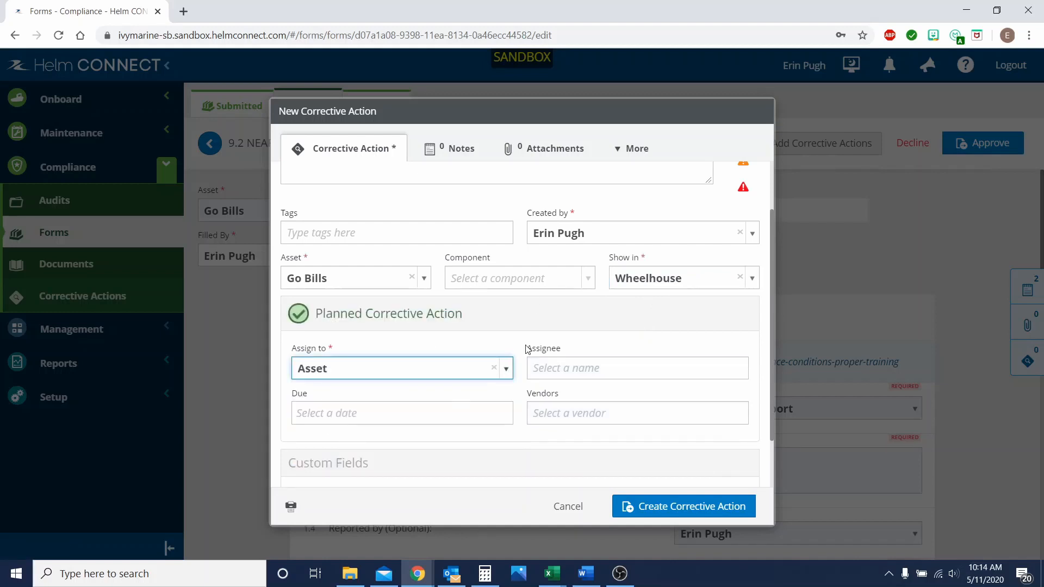
Step: Set the corrective action's Assignee to the reviewer's name
click(555, 369)
text(erica)
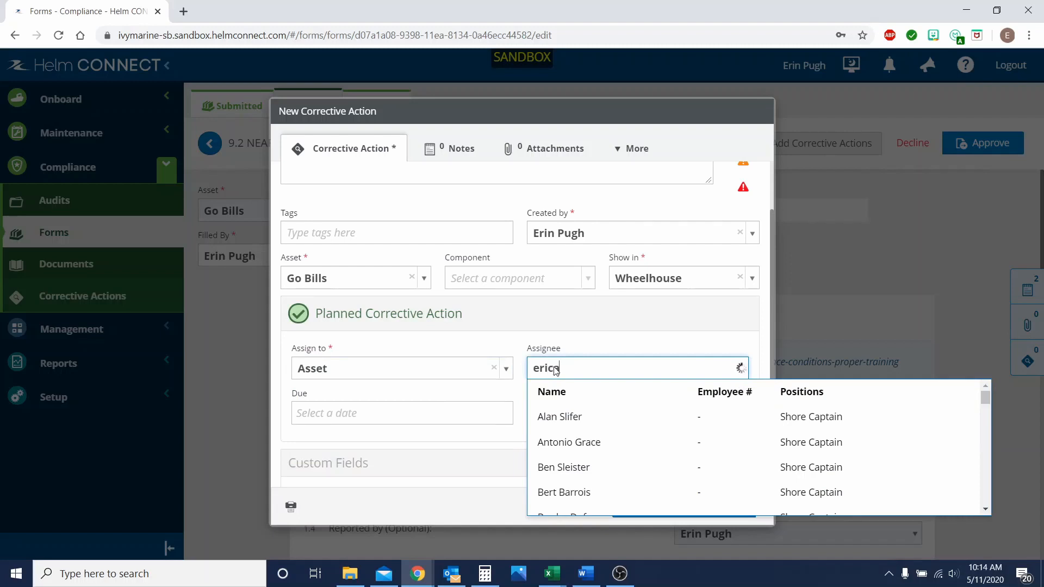
key(BackSpace)
key(BackSpace)
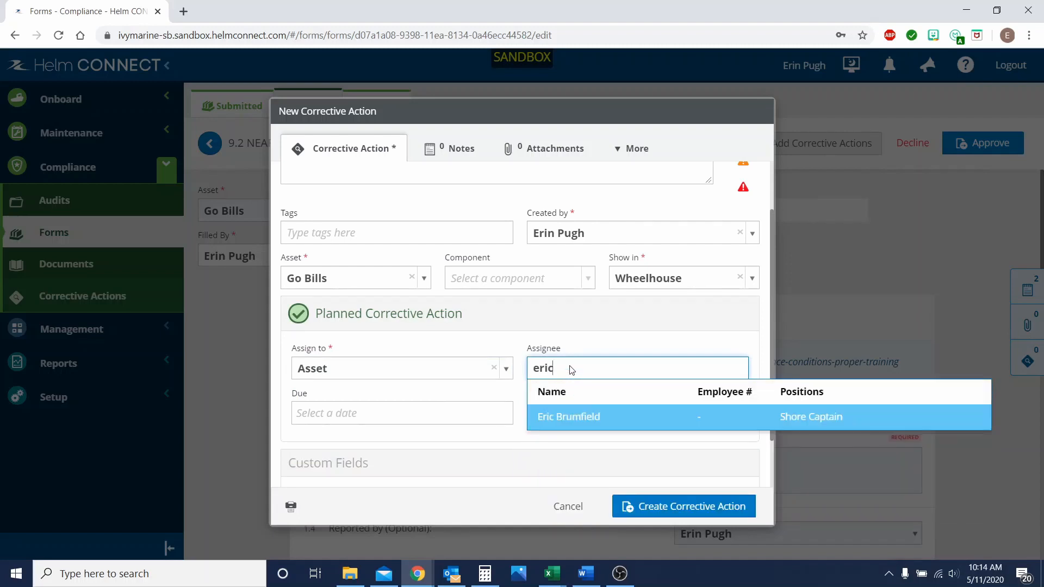
click(567, 455)
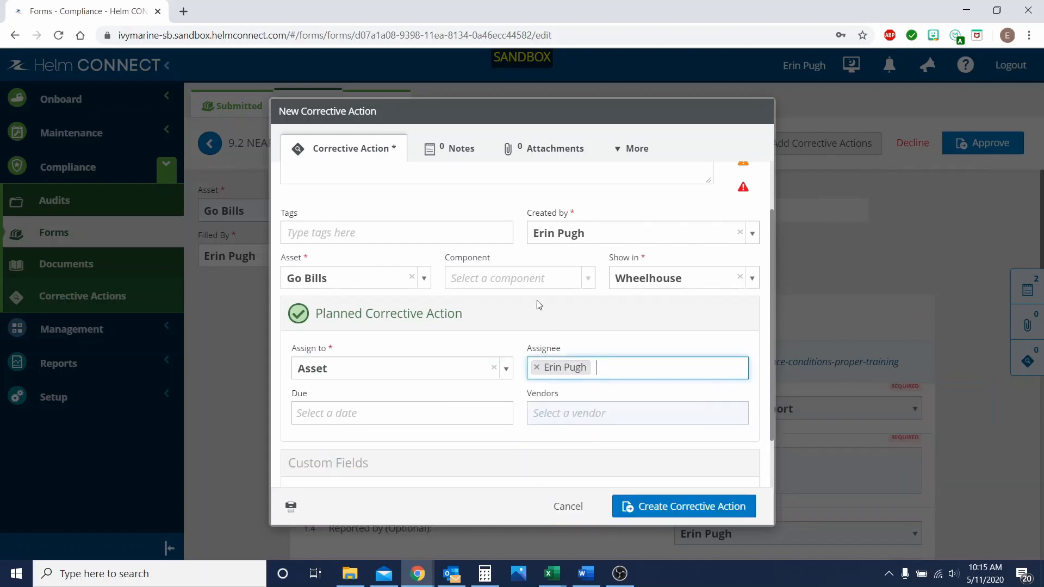
Step: Set Critical Equipment to No and create the corrective action
scroll(532, 394, down, 1)
click(510, 451)
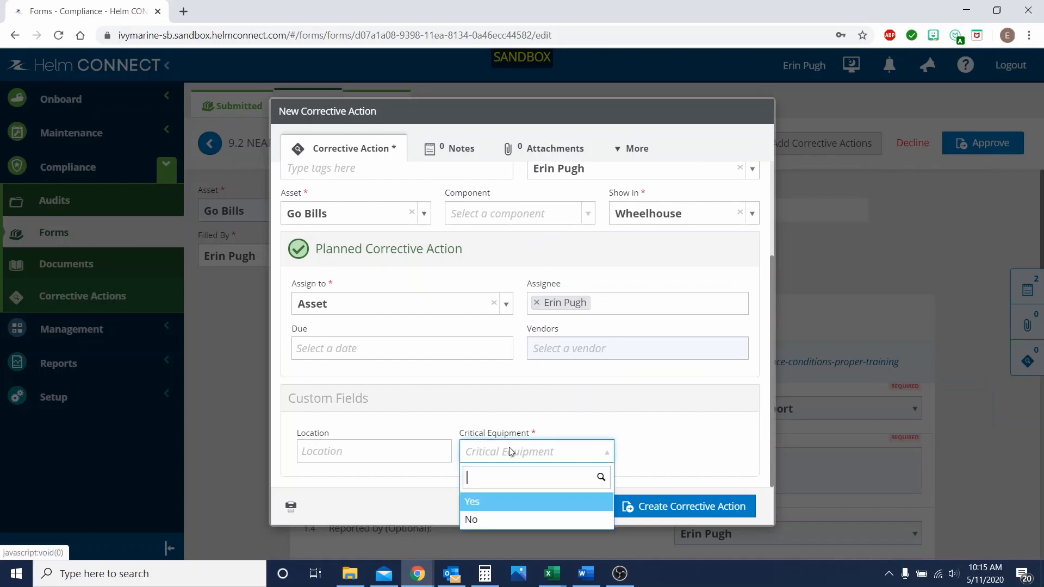
click(497, 516)
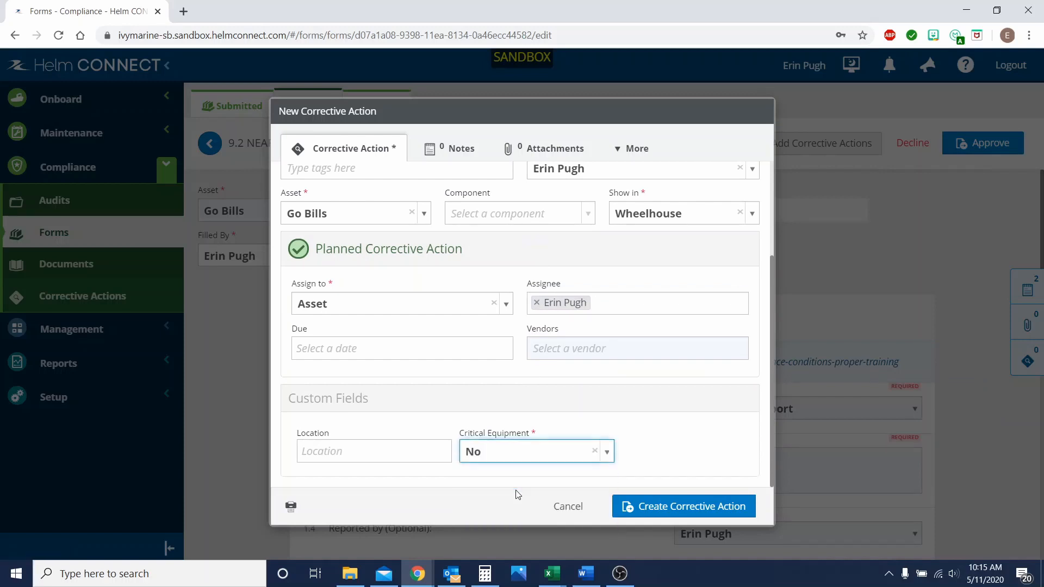
click(677, 507)
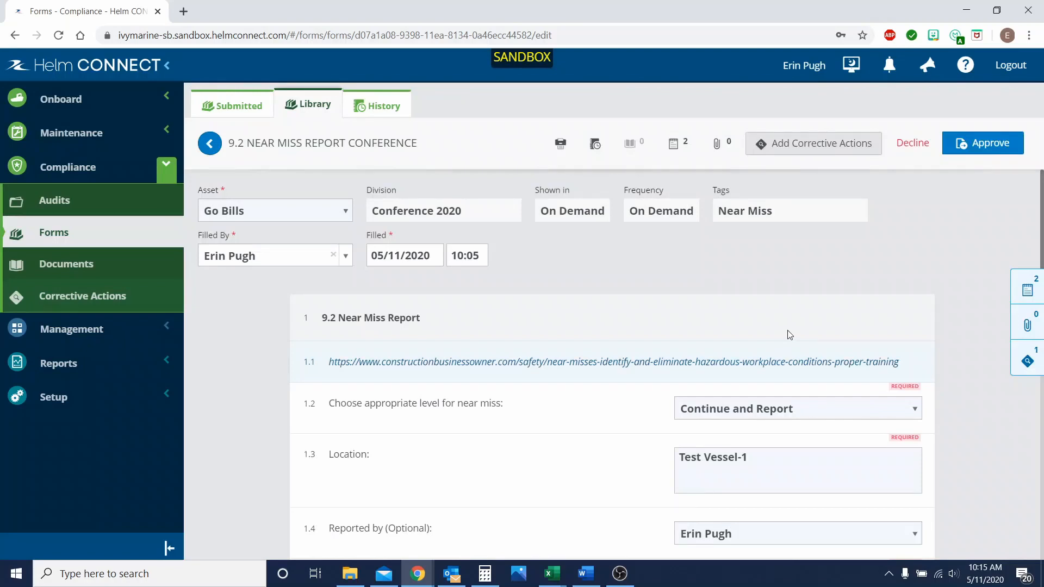
Step: Approve the 9.2 Near Miss Report Conference form and show the list of submitted forms
scroll(922, 252, down, 8)
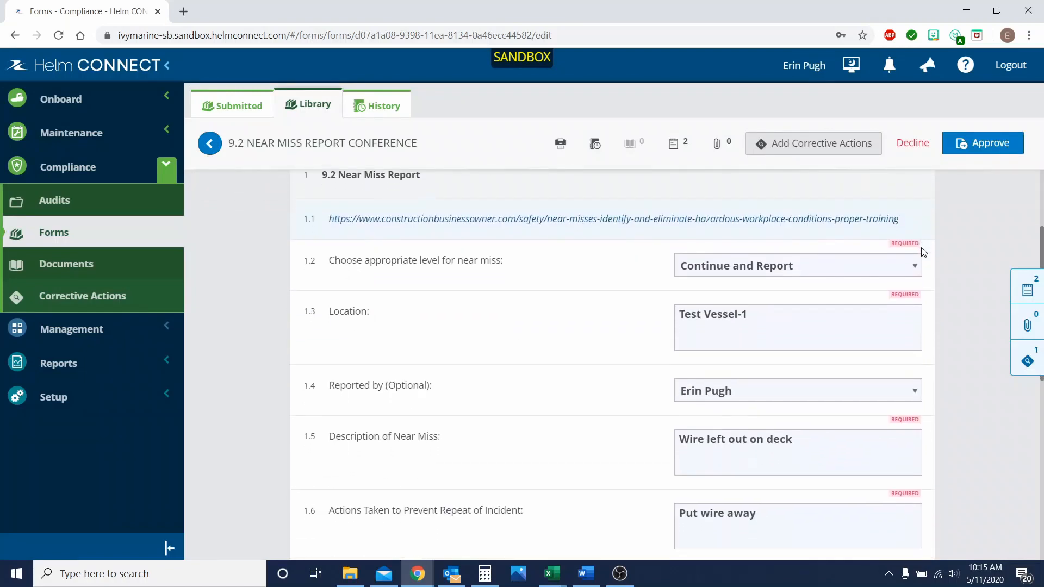
scroll(922, 252, up, 10)
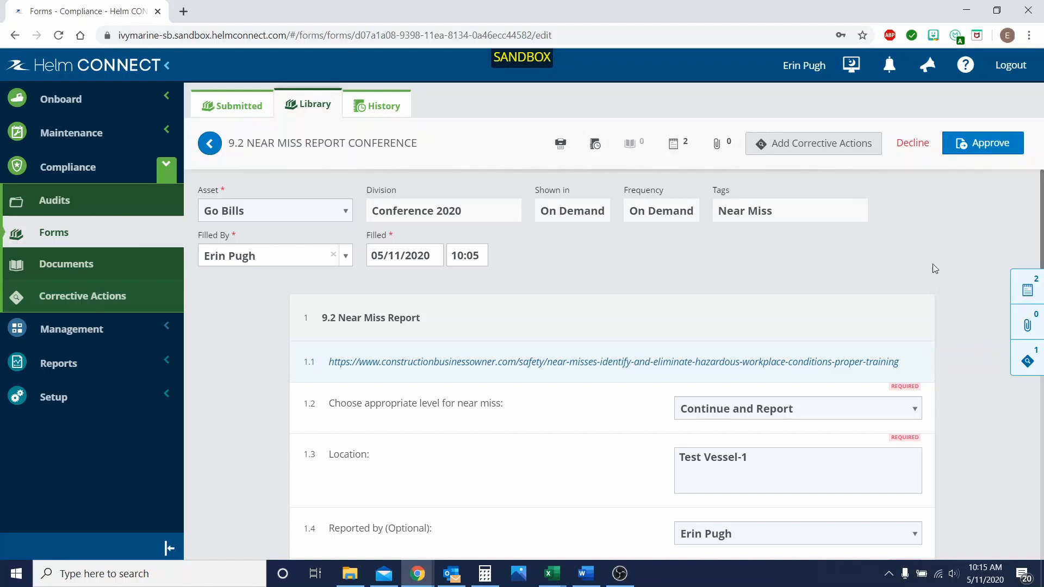
click(988, 144)
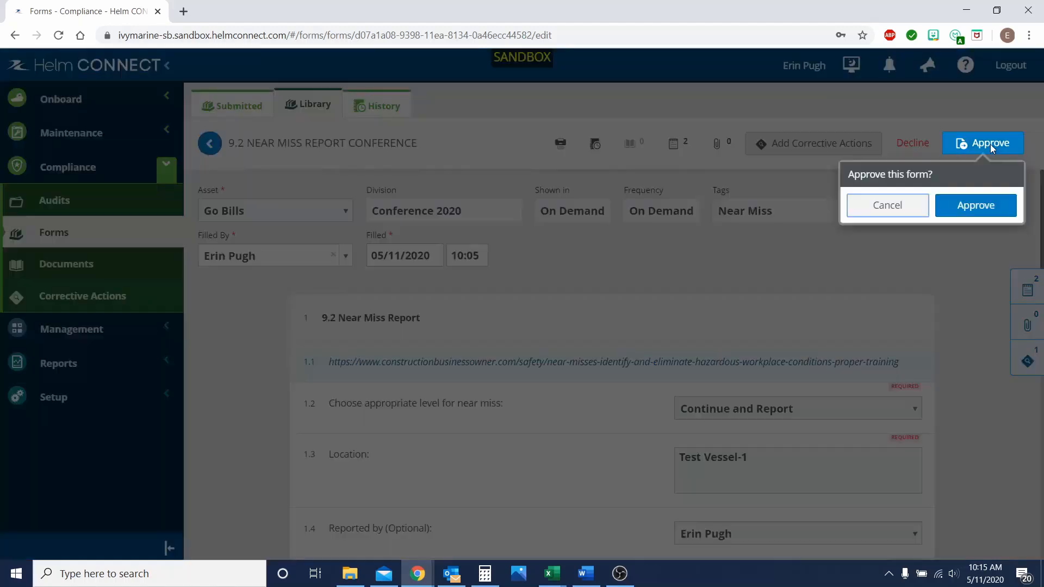
click(983, 208)
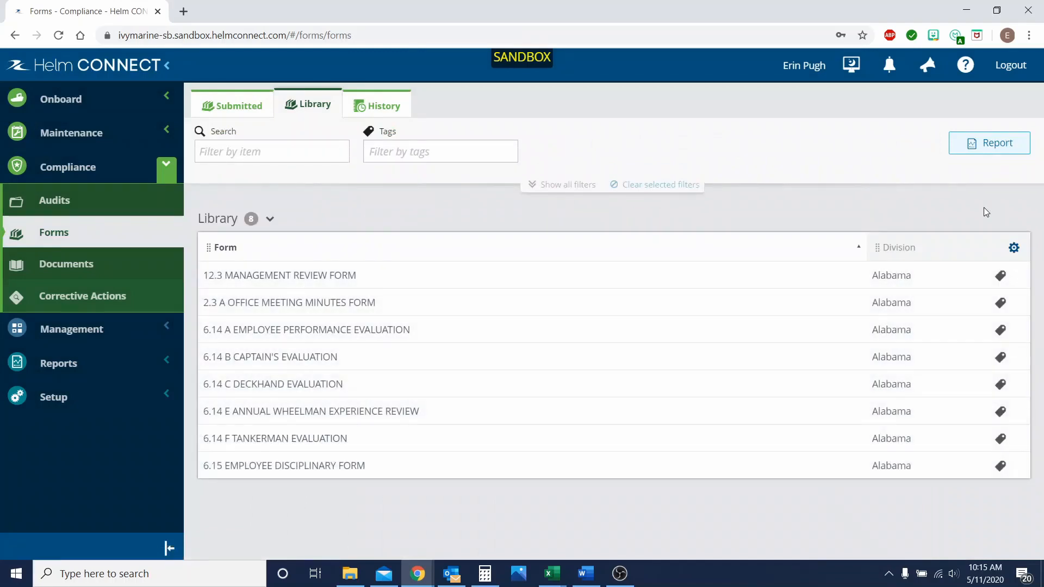
click(250, 107)
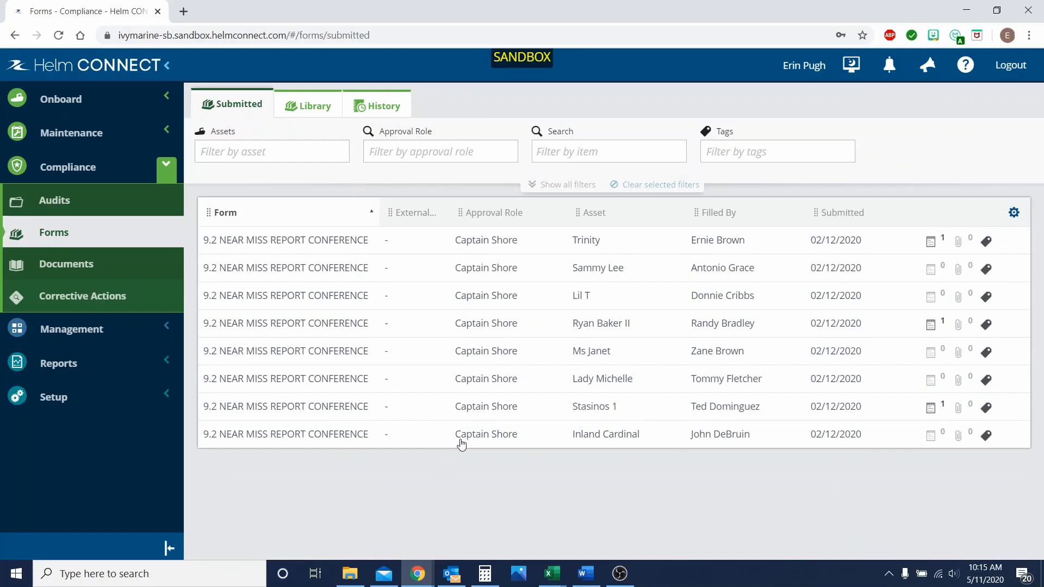
Step: Open the Onboard logs and look through the Go Bills Wheelhouse to-do list for the tow wire corrective action
click(70, 104)
click(69, 131)
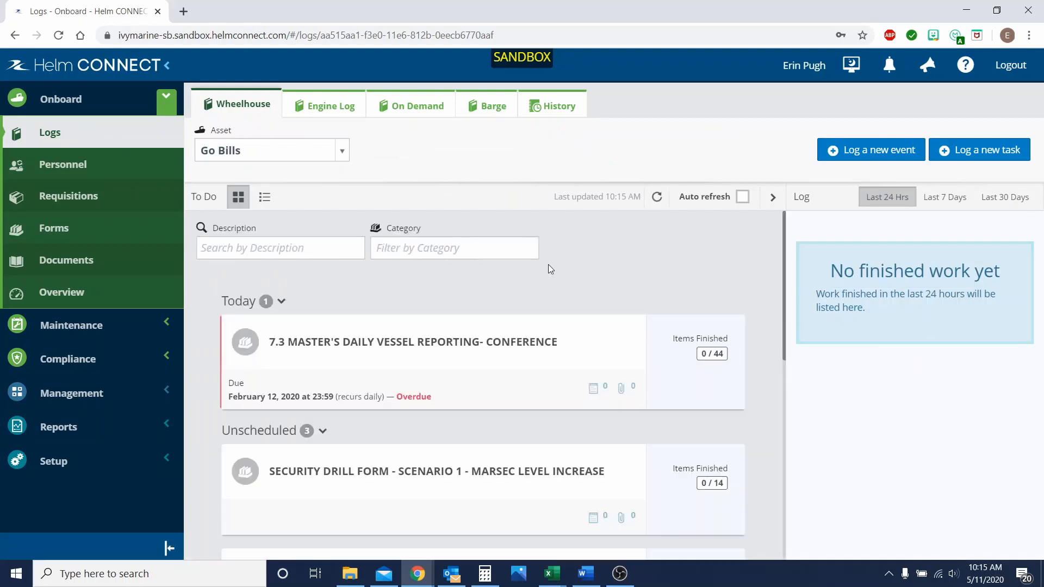
scroll(563, 273, down, 3)
scroll(564, 277, down, 2)
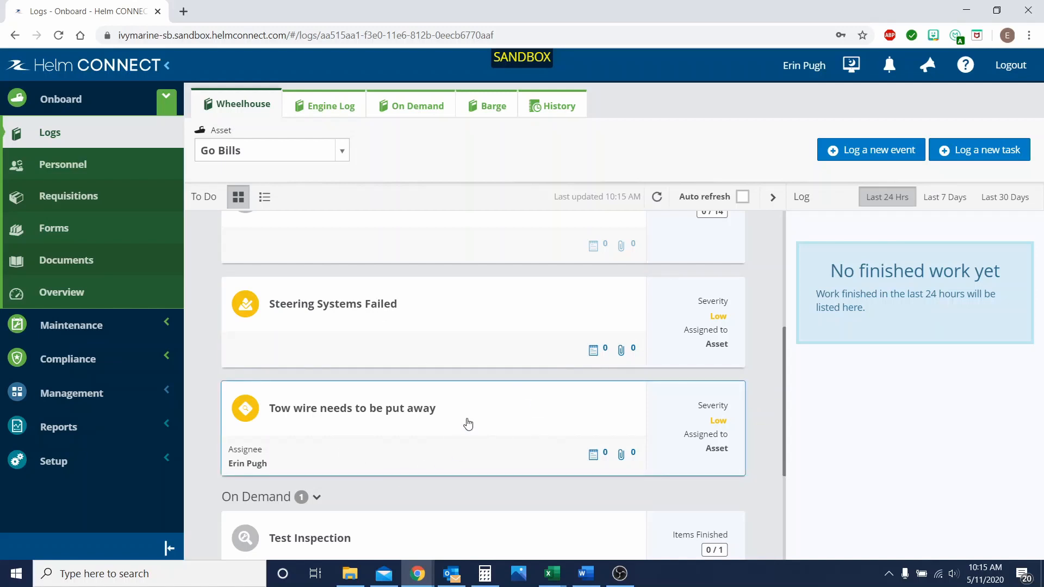
scroll(467, 424, up, 3)
scroll(466, 350, up, 3)
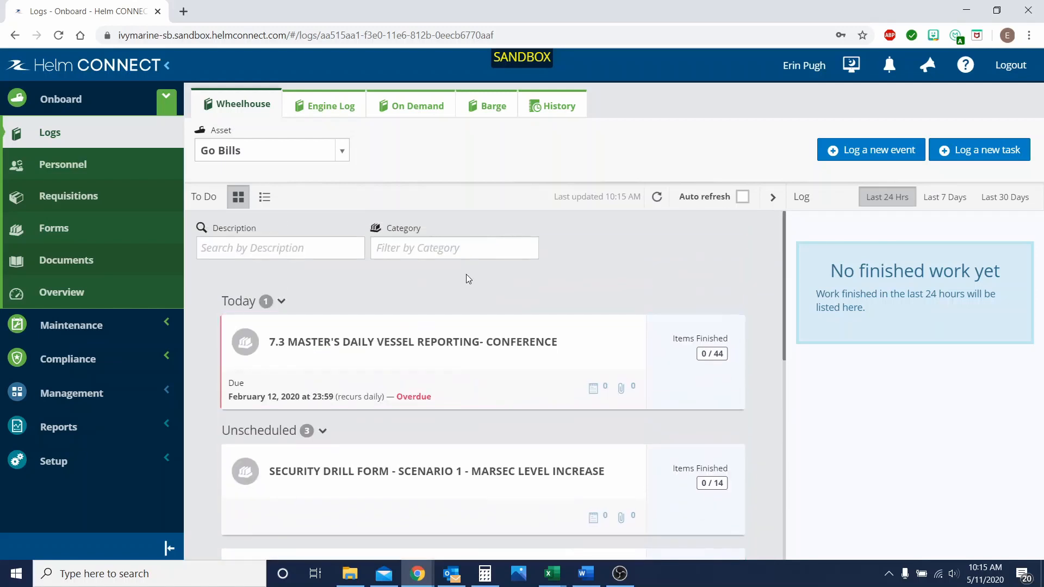